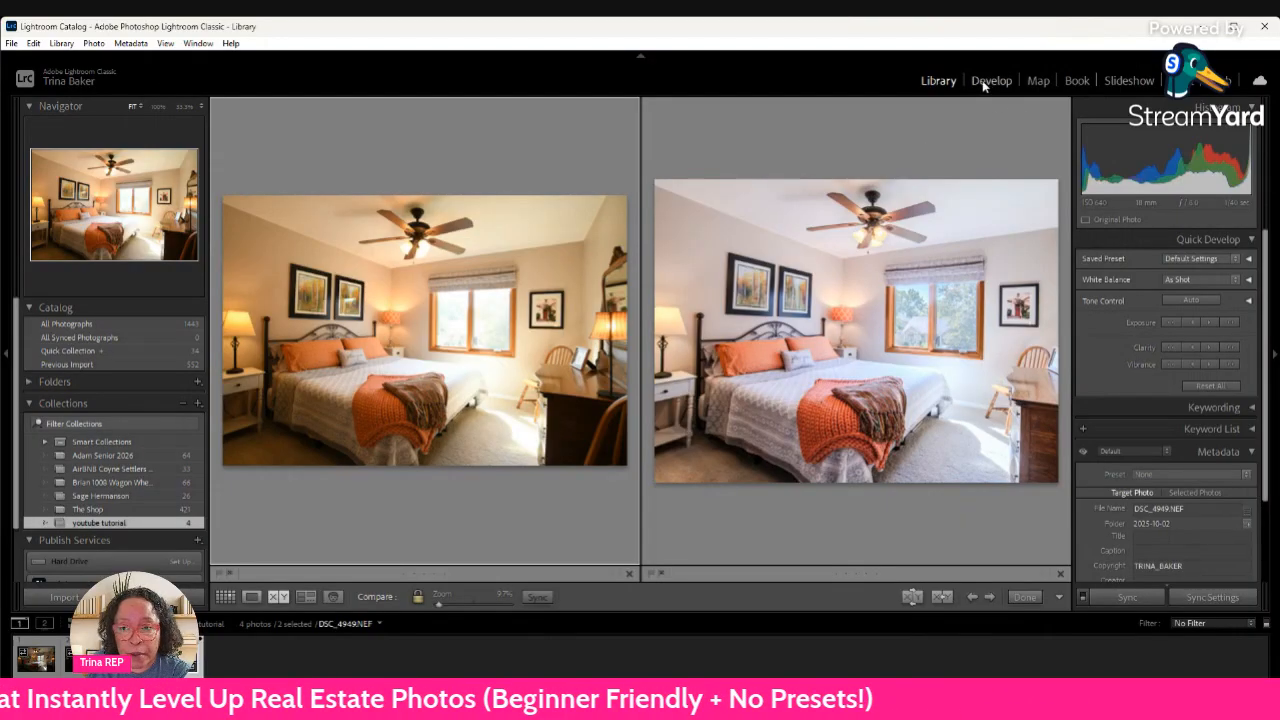
Show the collection as a grid, then merge the three bracketed bedroom exposures to HDR and group them into a stack
left_click(225, 596)
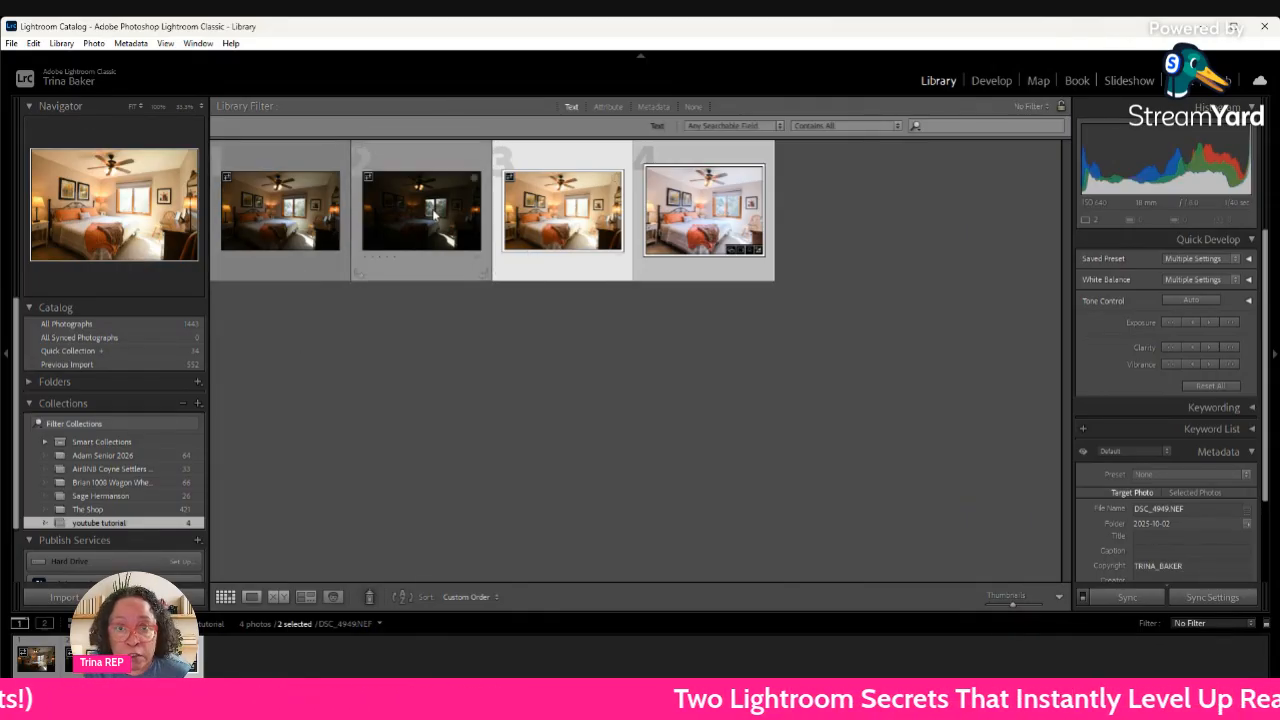
left_click(300, 206, "ctrl")
left_click(447, 195, "ctrl")
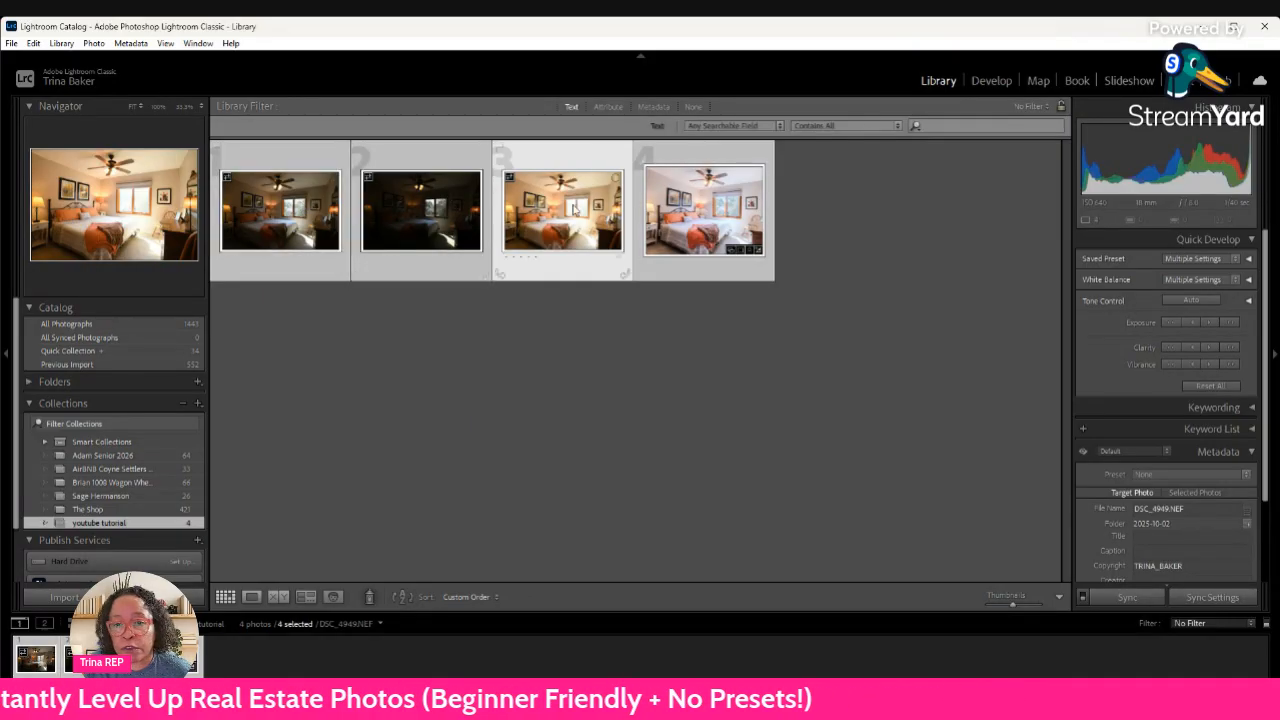
left_click(503, 218)
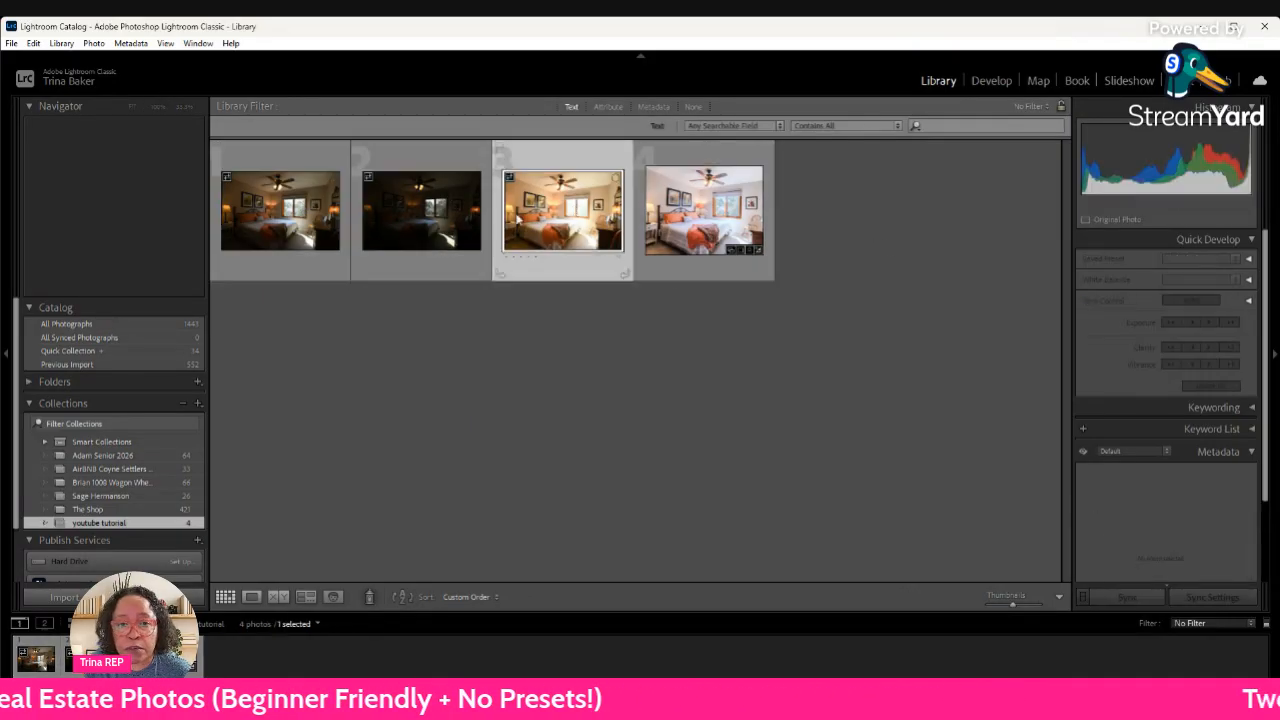
left_click(303, 217, "shift")
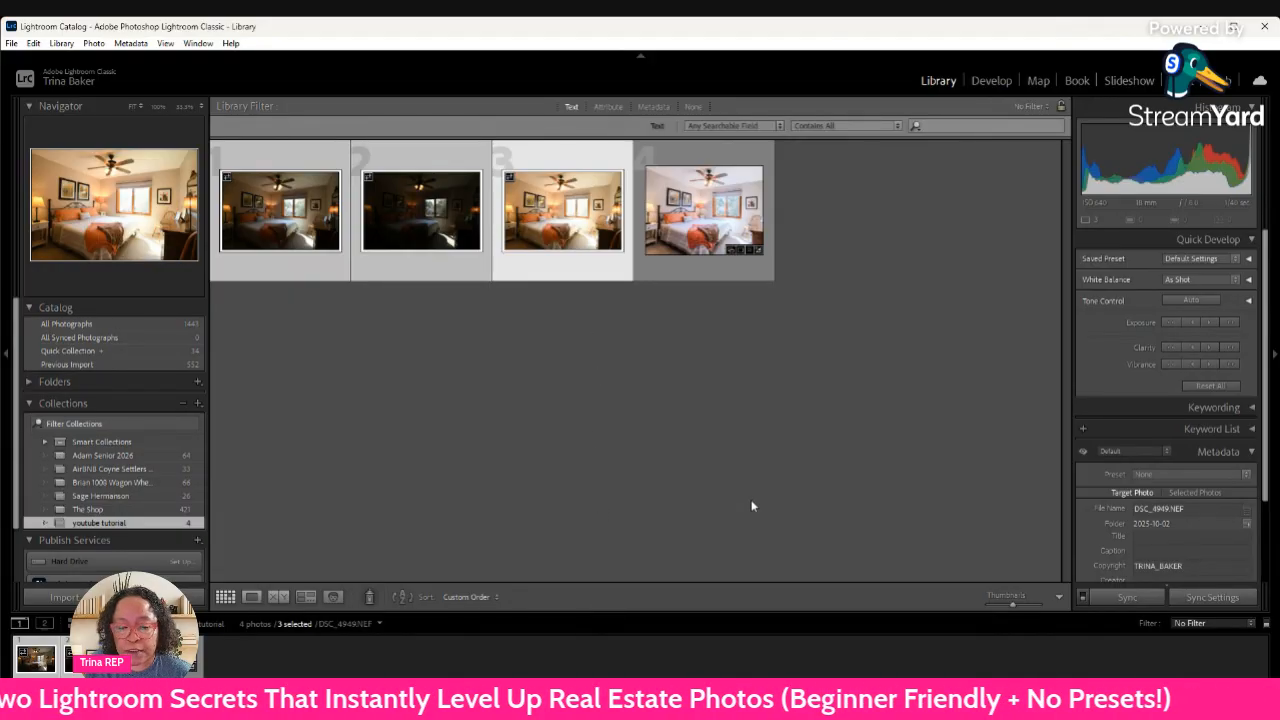
key("ctrl+g")
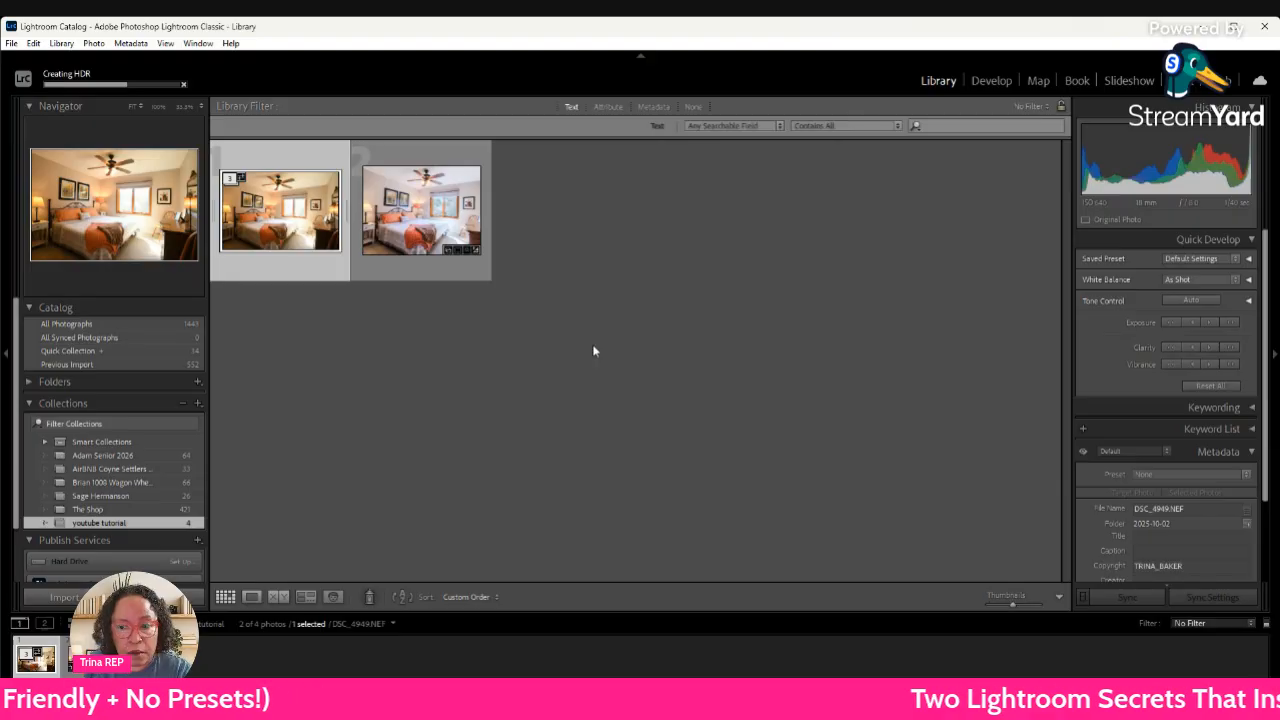
Filter the collection by the text "hdr" and open DSC_4949-HDR-2.dng in the Develop module
key("ctrl+l")
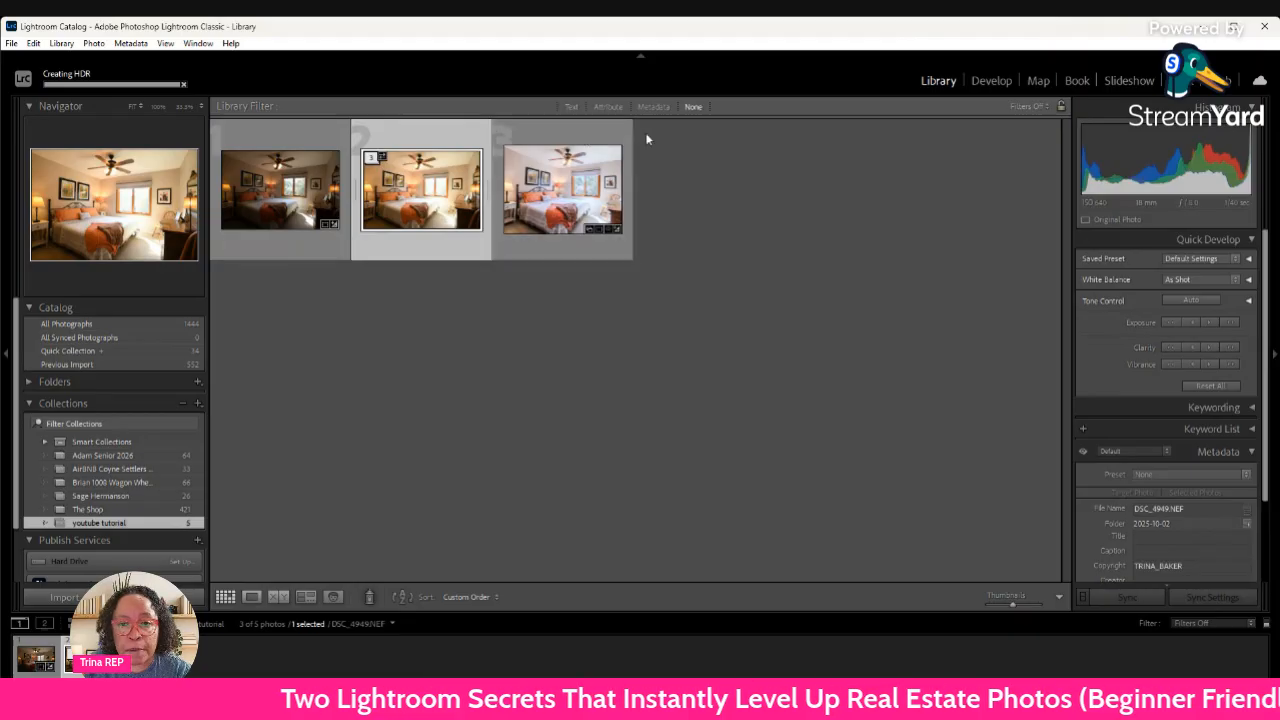
left_click(569, 108)
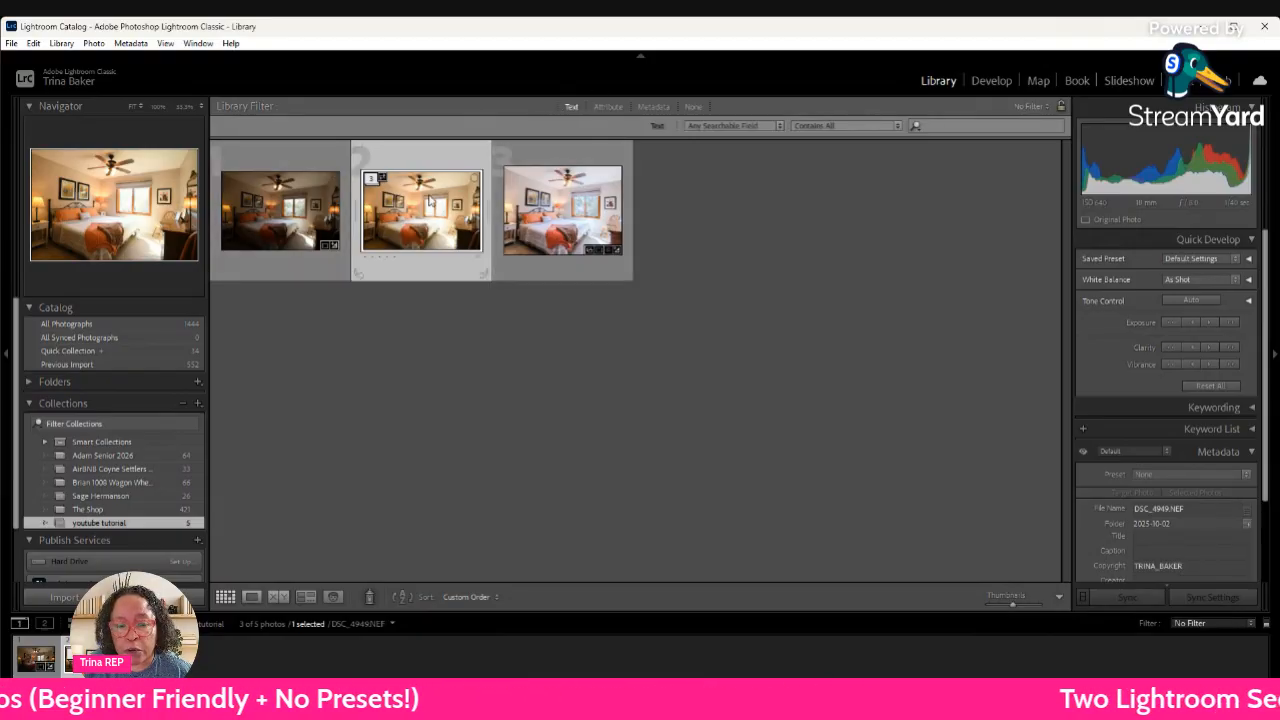
left_click(952, 124)
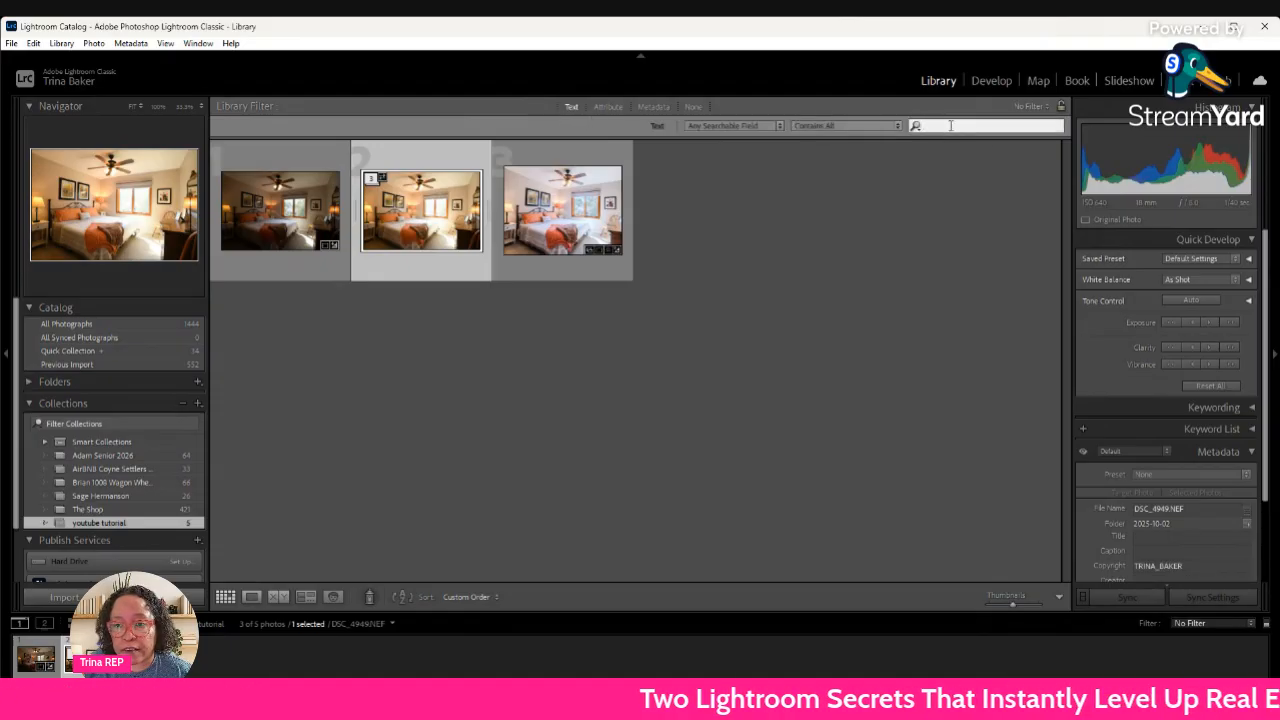
type("hdr")
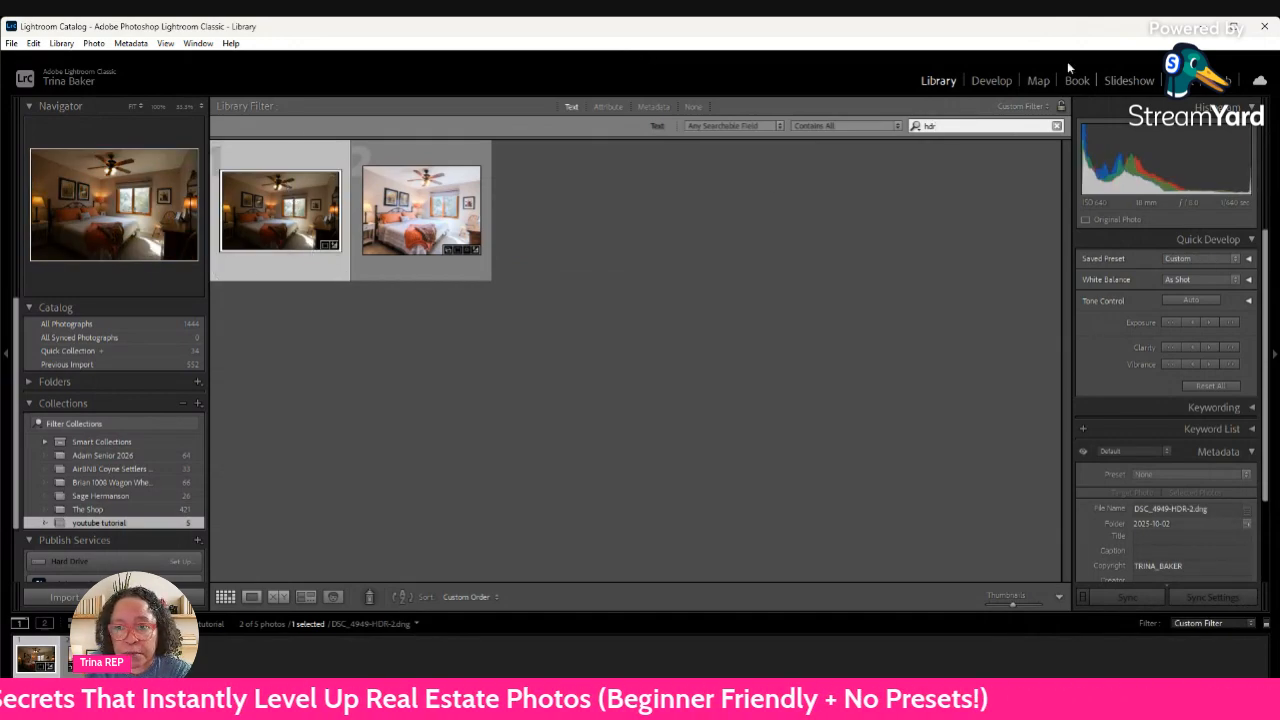
left_click(992, 81)
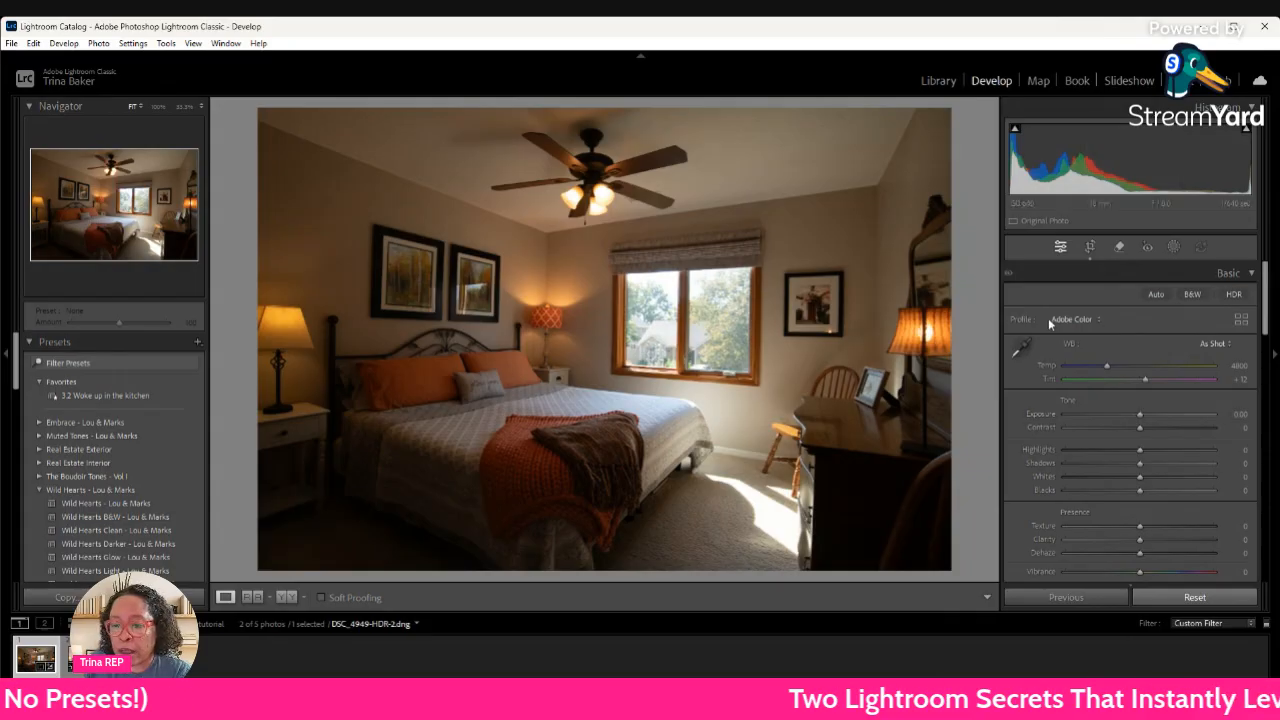
Enable chromatic aberration removal and profile corrections with the Nikon AF-S NIKKOR 18-35mm f/3.5-4.5G ED lens profile
scroll(1052, 321, "down", 5)
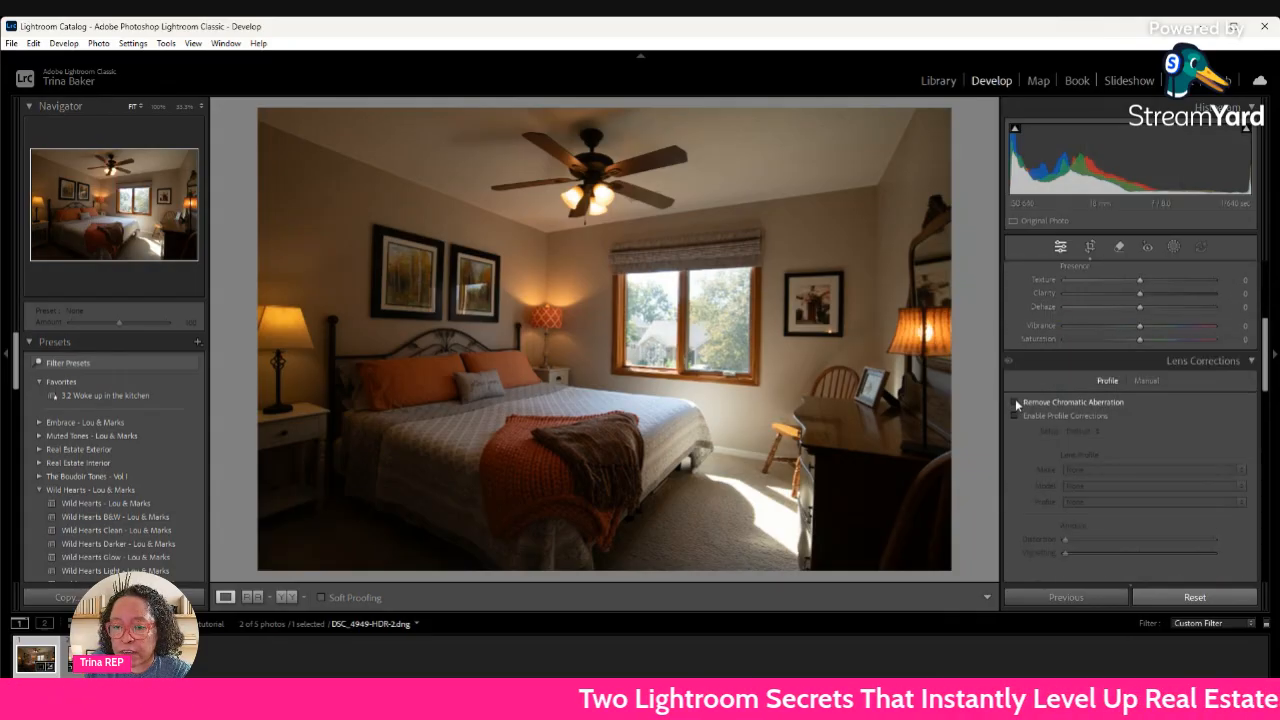
left_click(1016, 416)
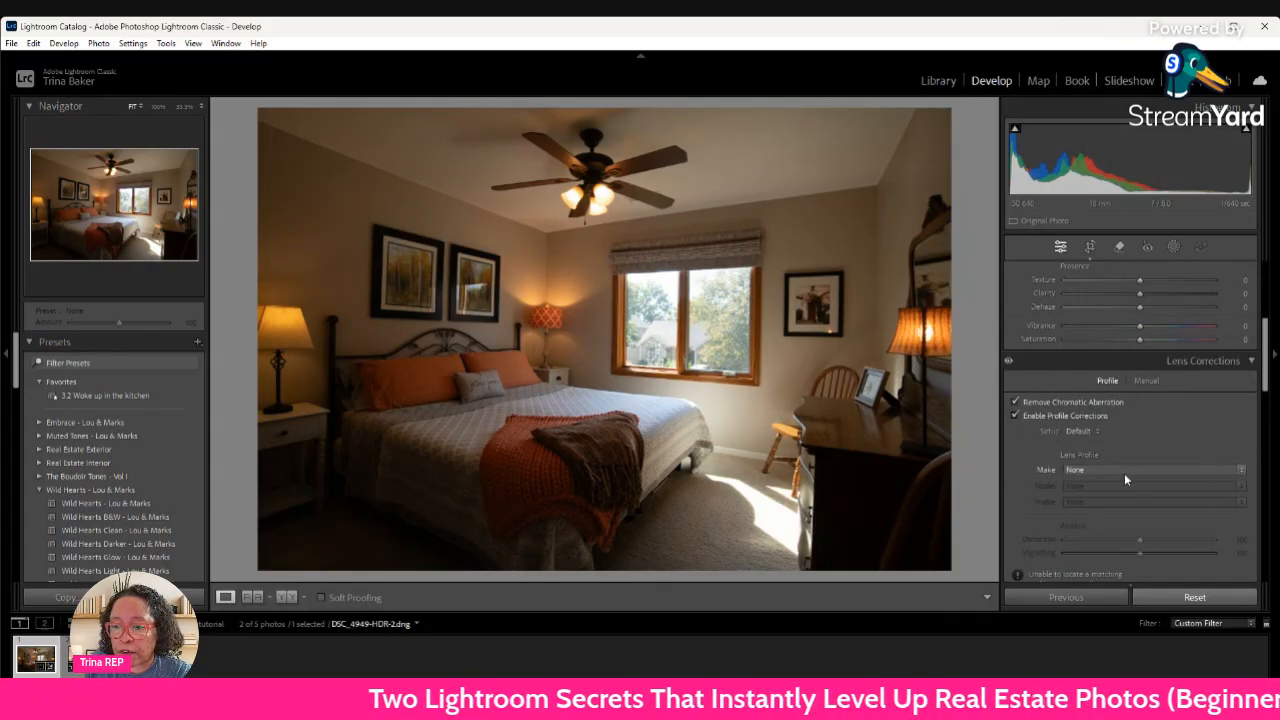
left_click(1062, 324)
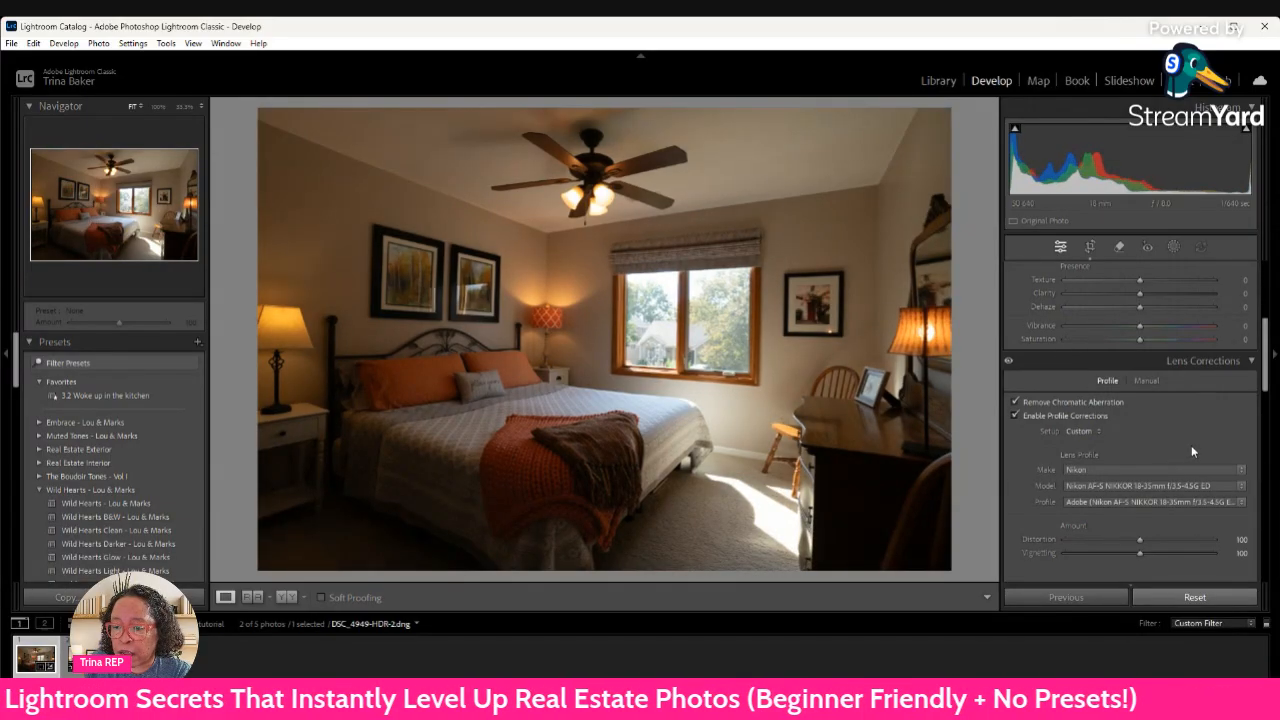
Try the Auto Upright perspective correction on the bedroom photo and turn it off again
scroll(1192, 452, "down", 3)
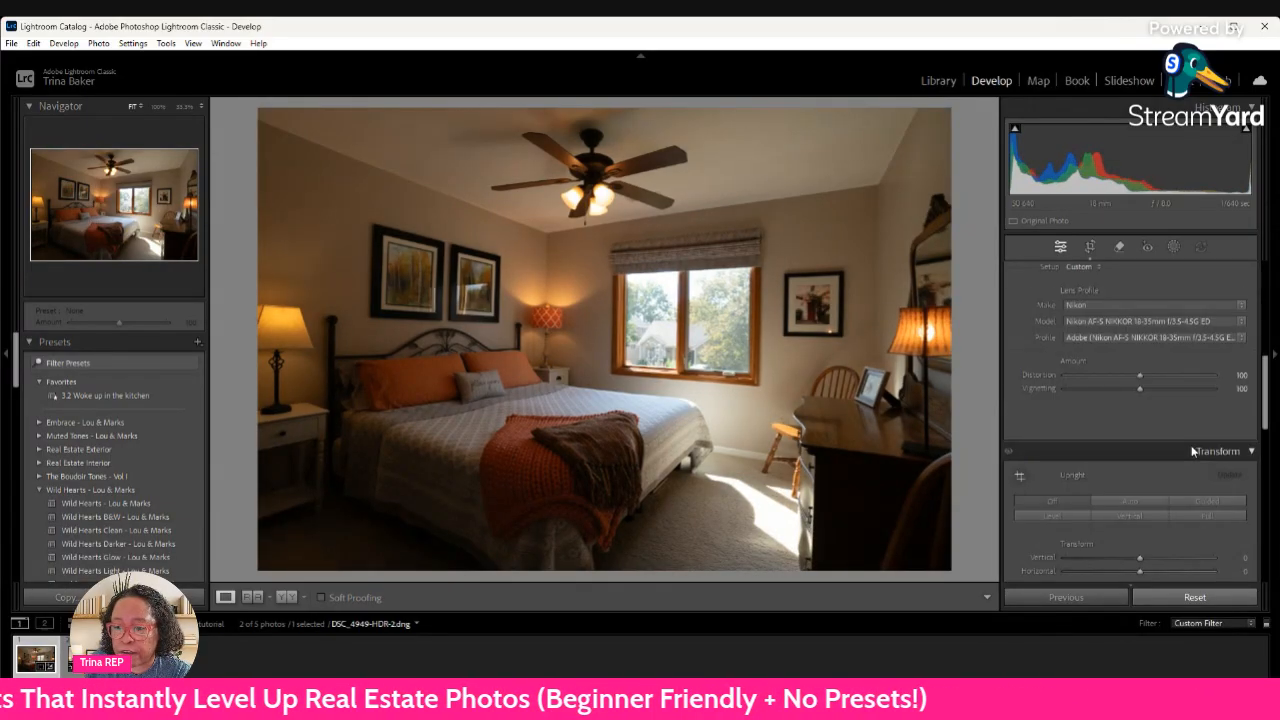
scroll(1192, 452, "down", 2)
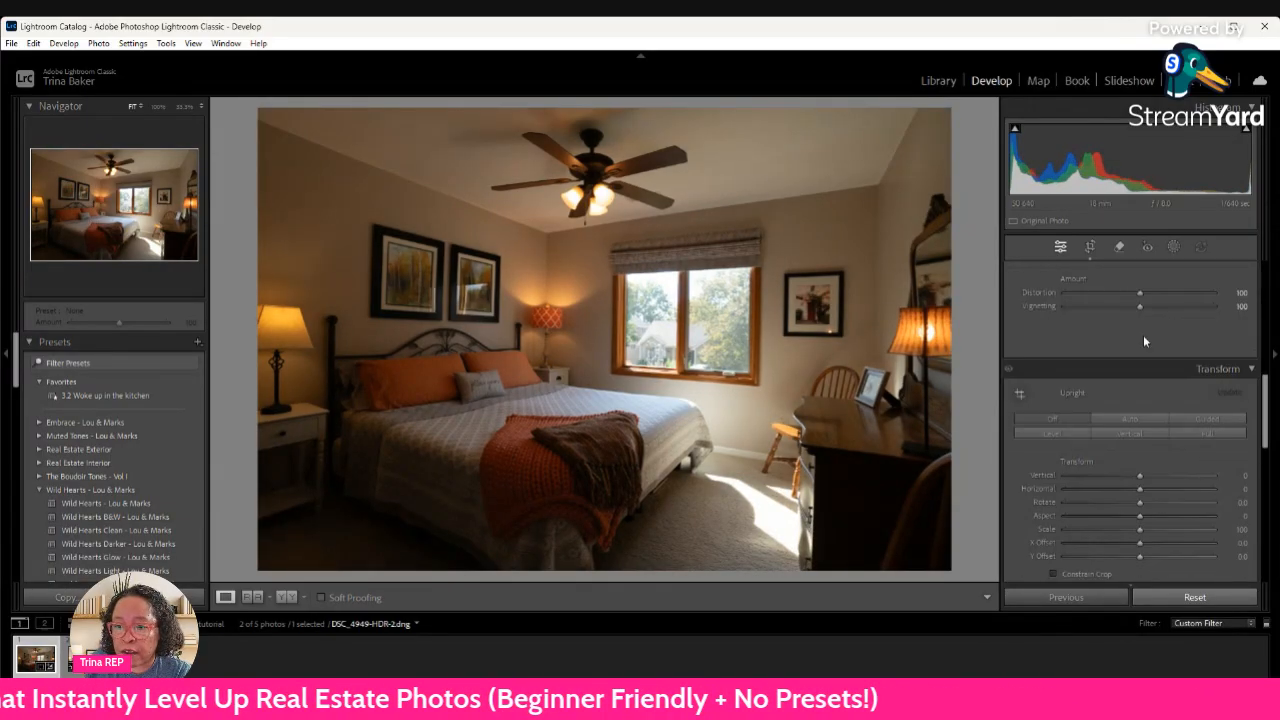
left_click(1127, 418)
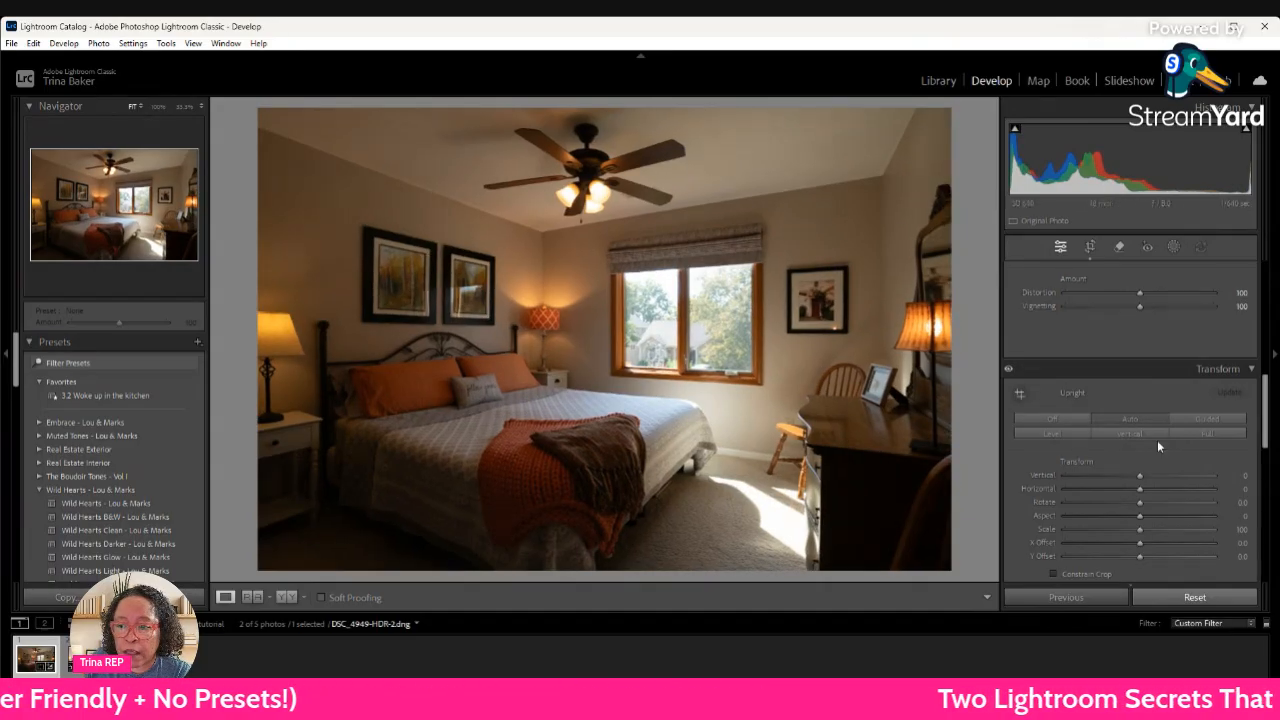
left_click(1045, 418)
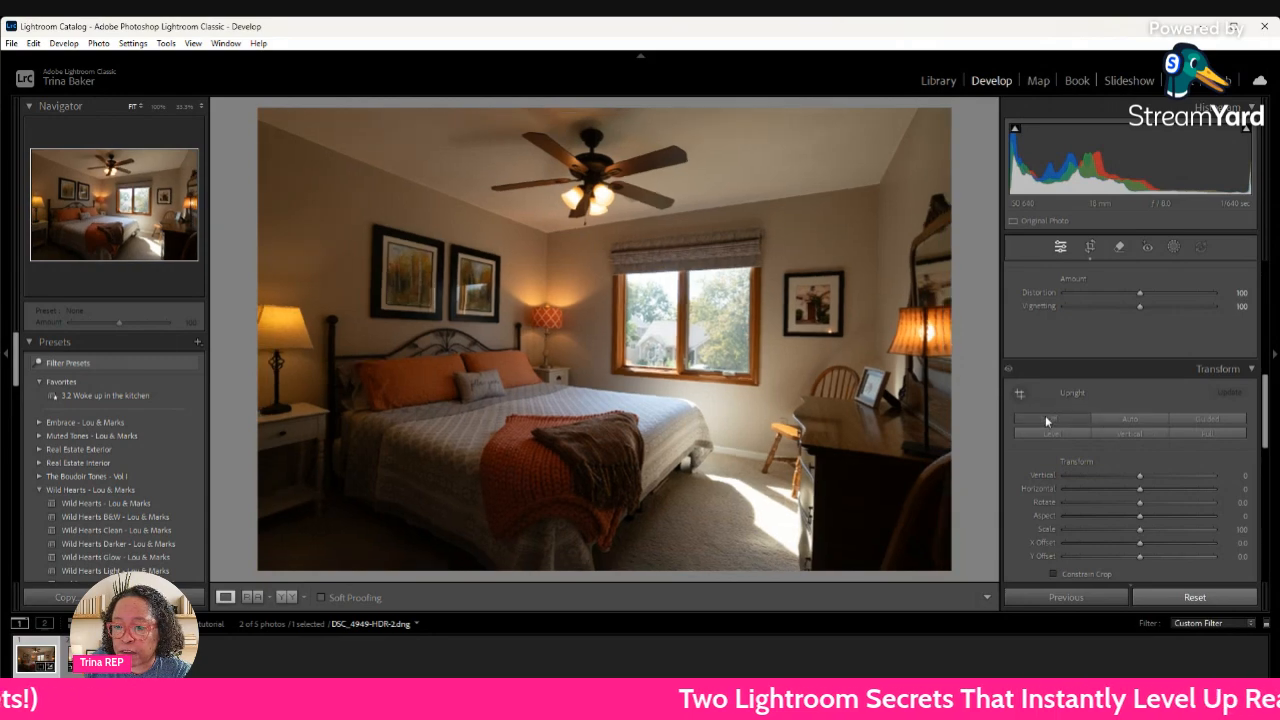
Try Guided Upright with vertical guides near both sides of the bedroom, then switch Upright back to Auto
left_click(1206, 418)
left_click_drag(876, 181, 876, 269)
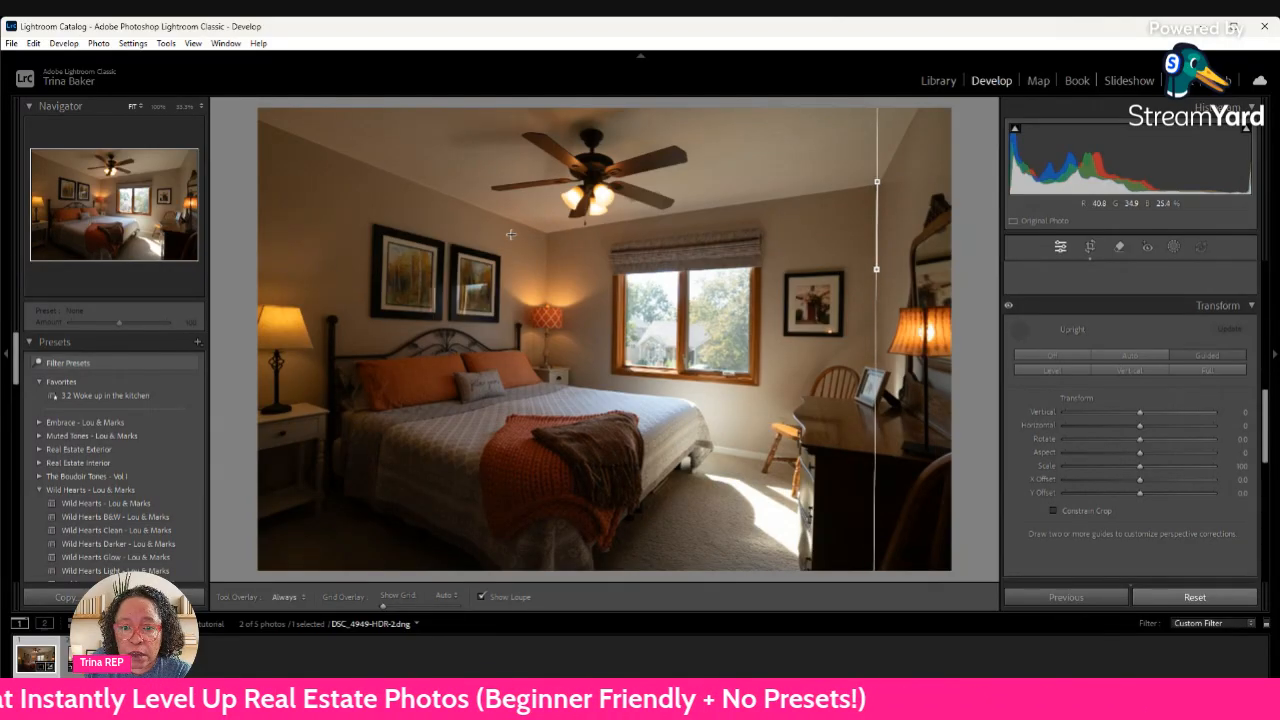
left_click_drag(316, 141, 314, 287)
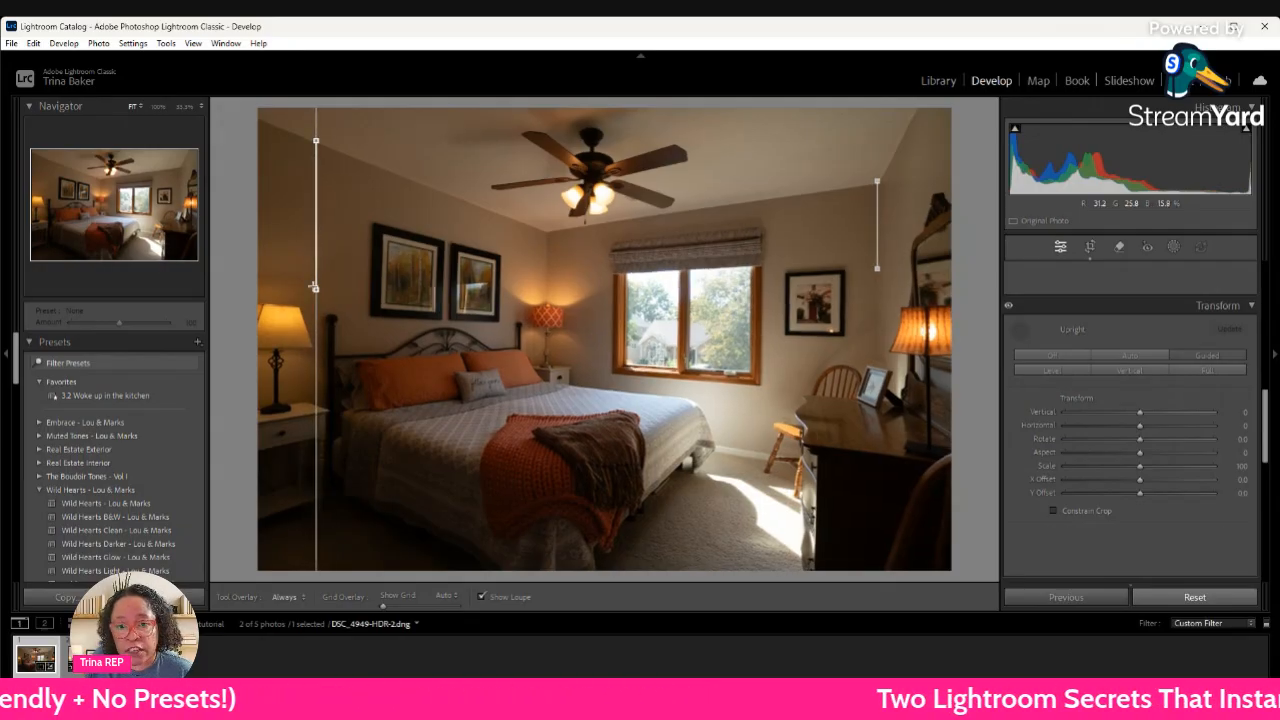
left_click(1121, 356)
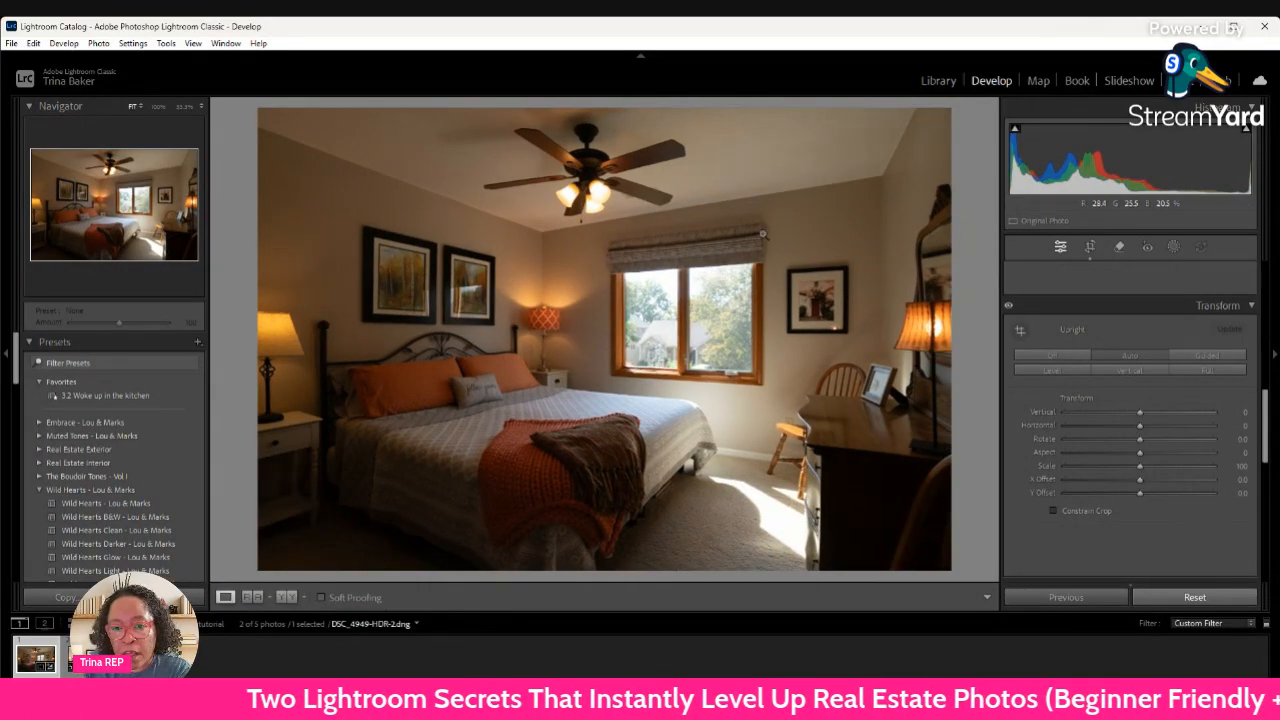
Raise the exposure to +2.76 and lower the highlights to -85 and the whites to -86
scroll(1187, 318, "up", 10)
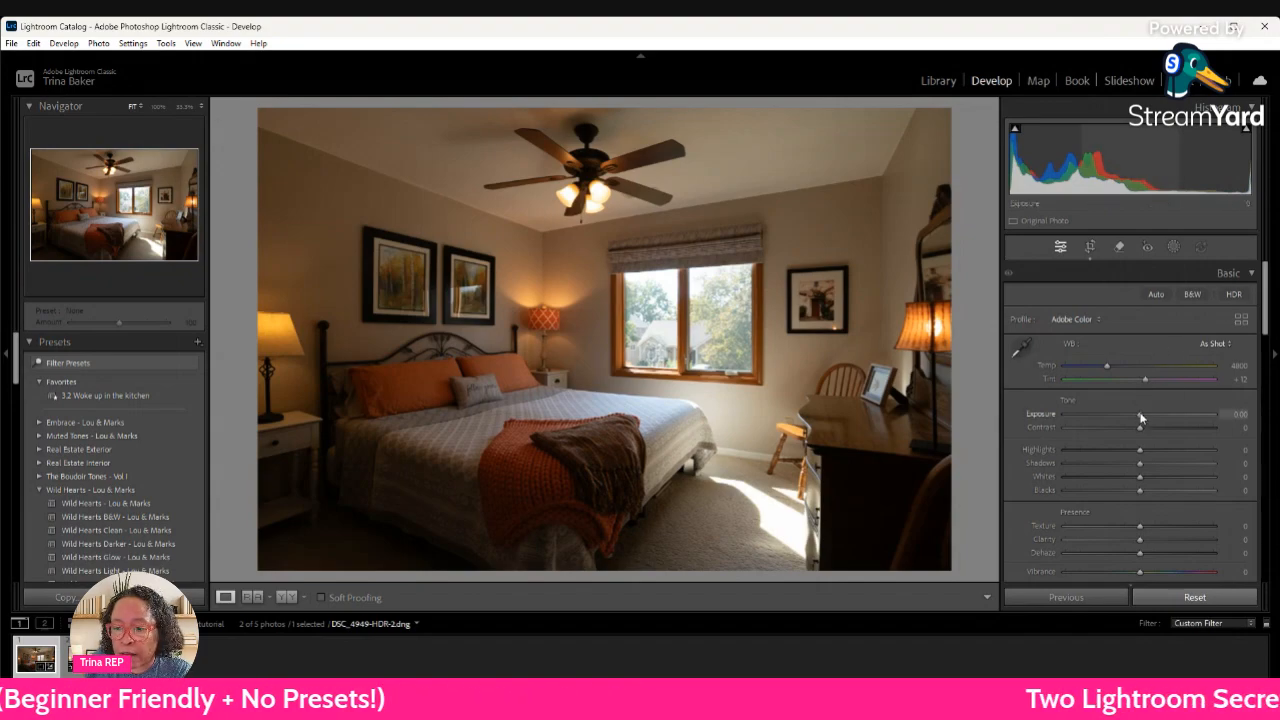
left_click_drag(1141, 418, 1162, 415)
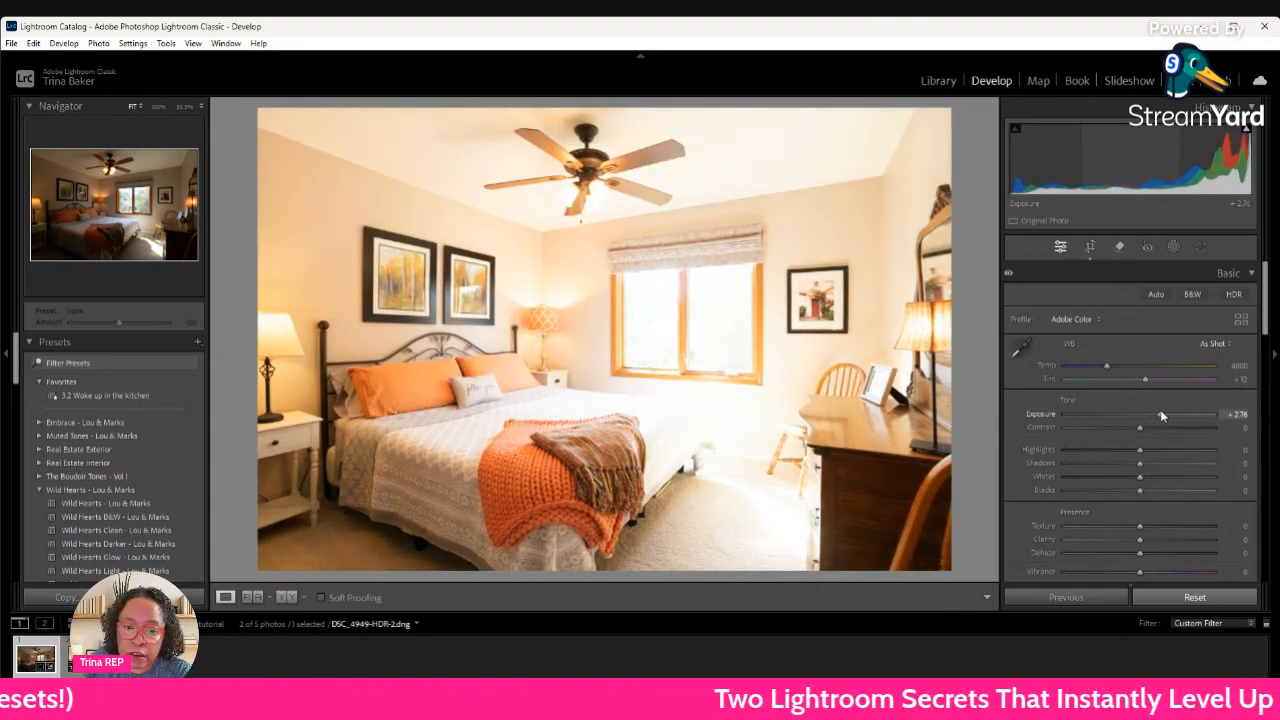
left_click(1076, 449)
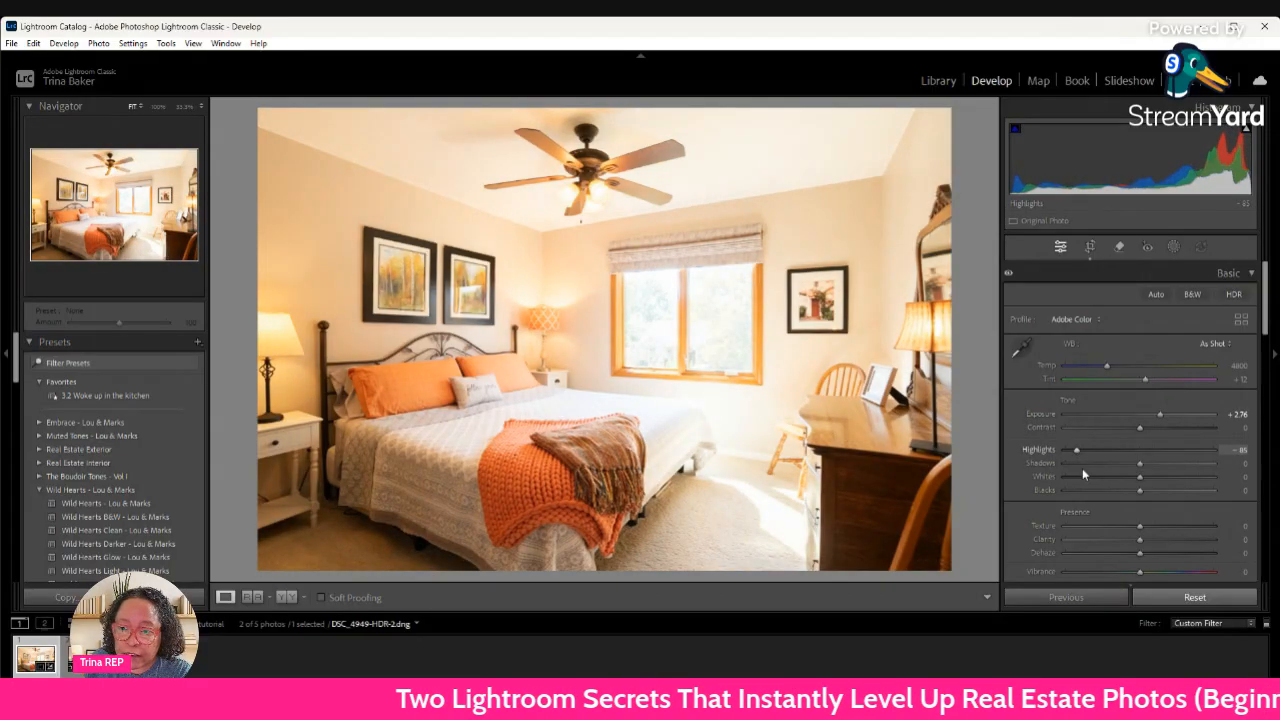
left_click(1077, 478)
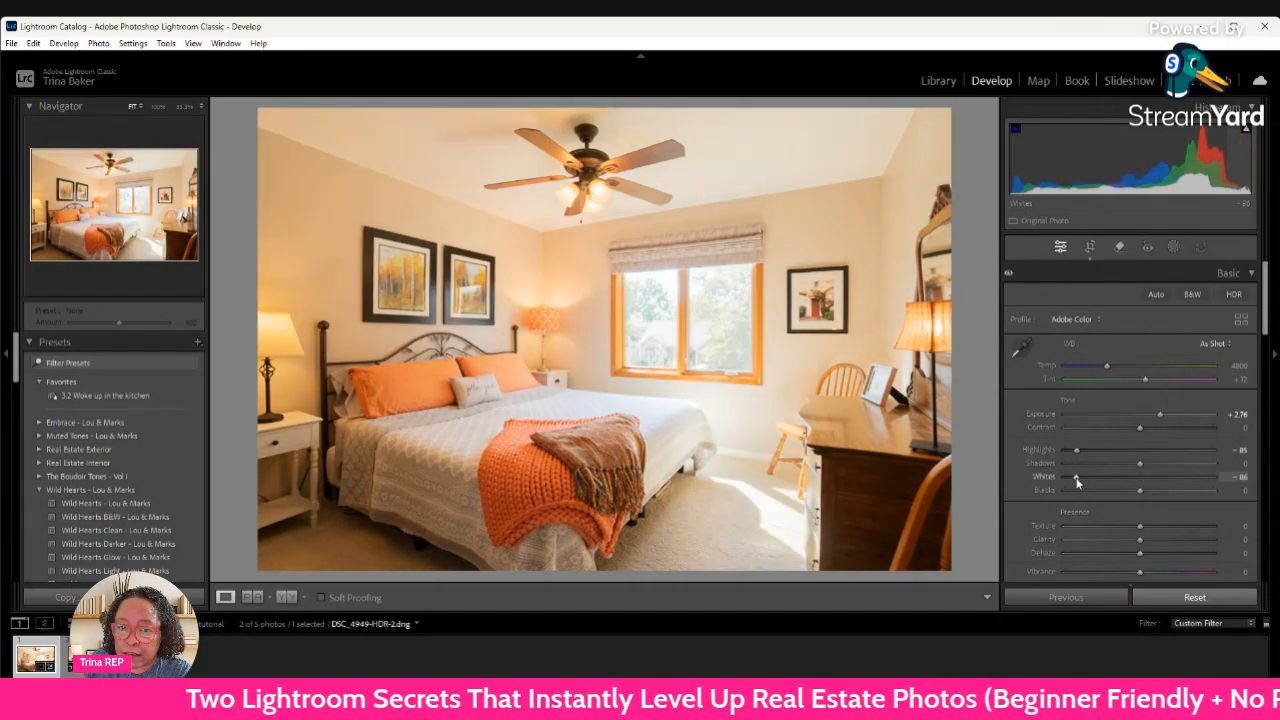
Set the white balance by sampling the wall beside the window, and raise the exposure to +3.58 and the contrast to +19
left_click(1020, 347)
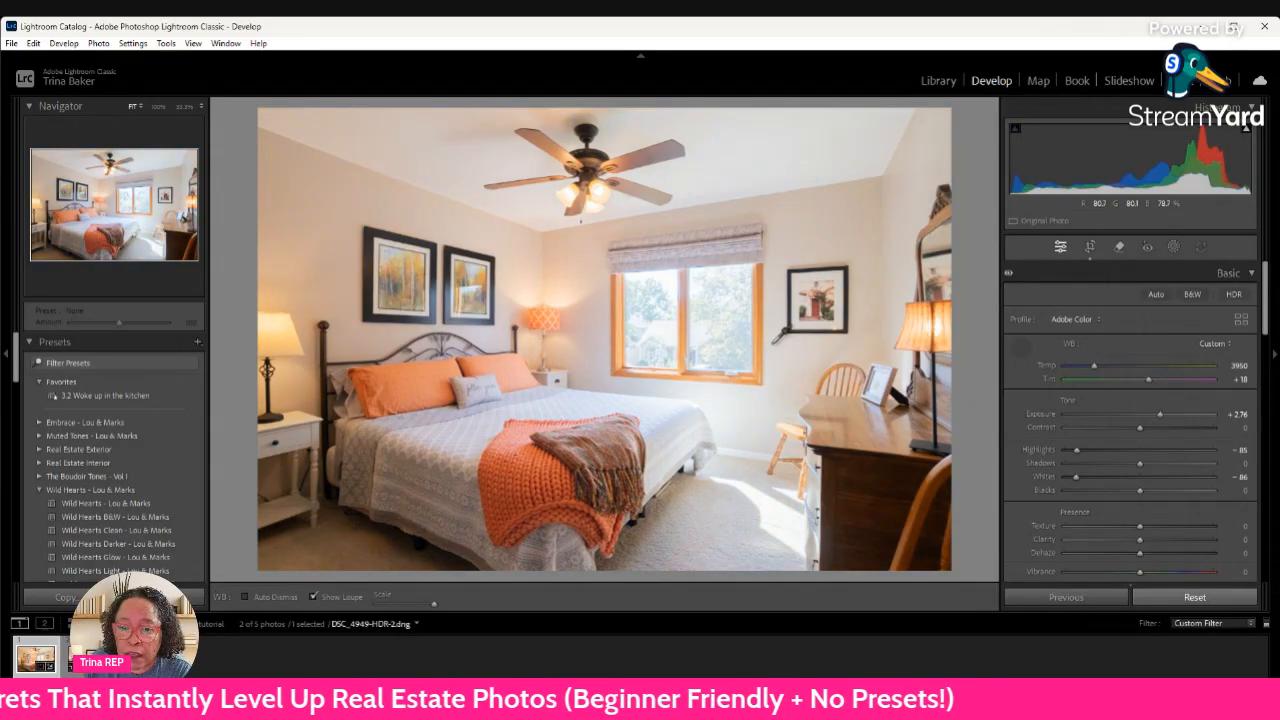
left_click(772, 344)
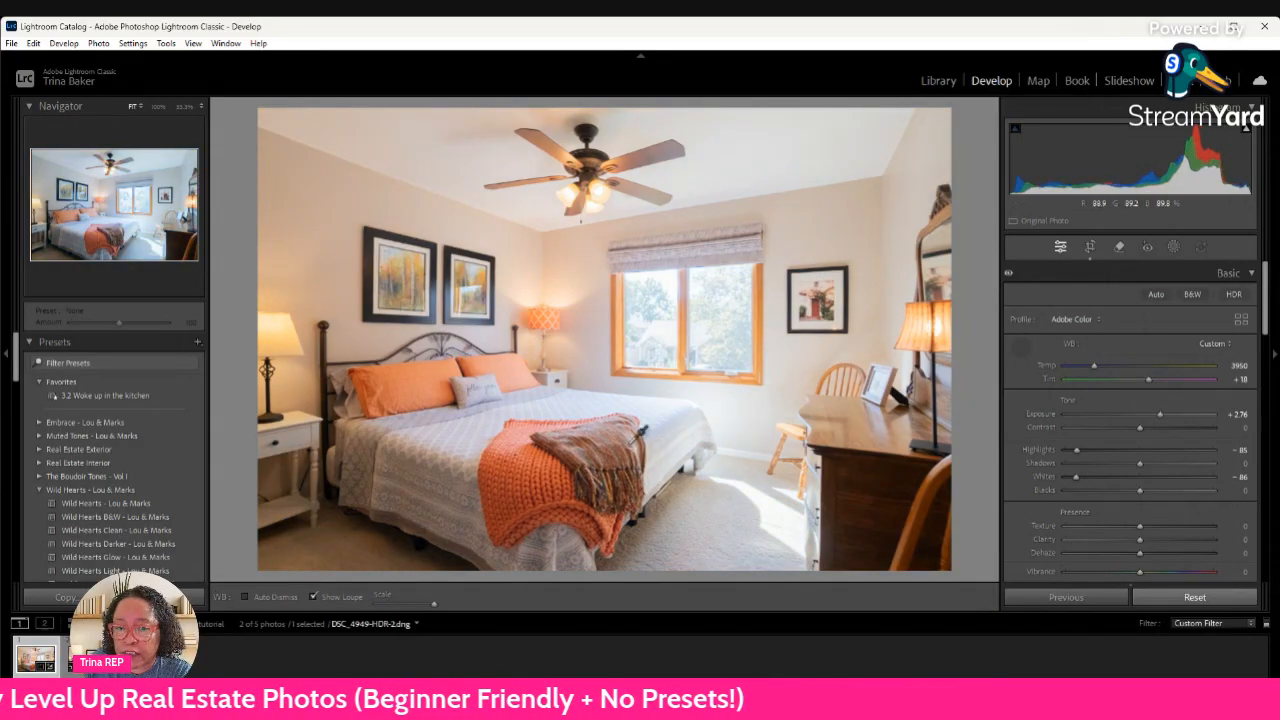
left_click_drag(1160, 415, 1166, 416)
left_click(1154, 426)
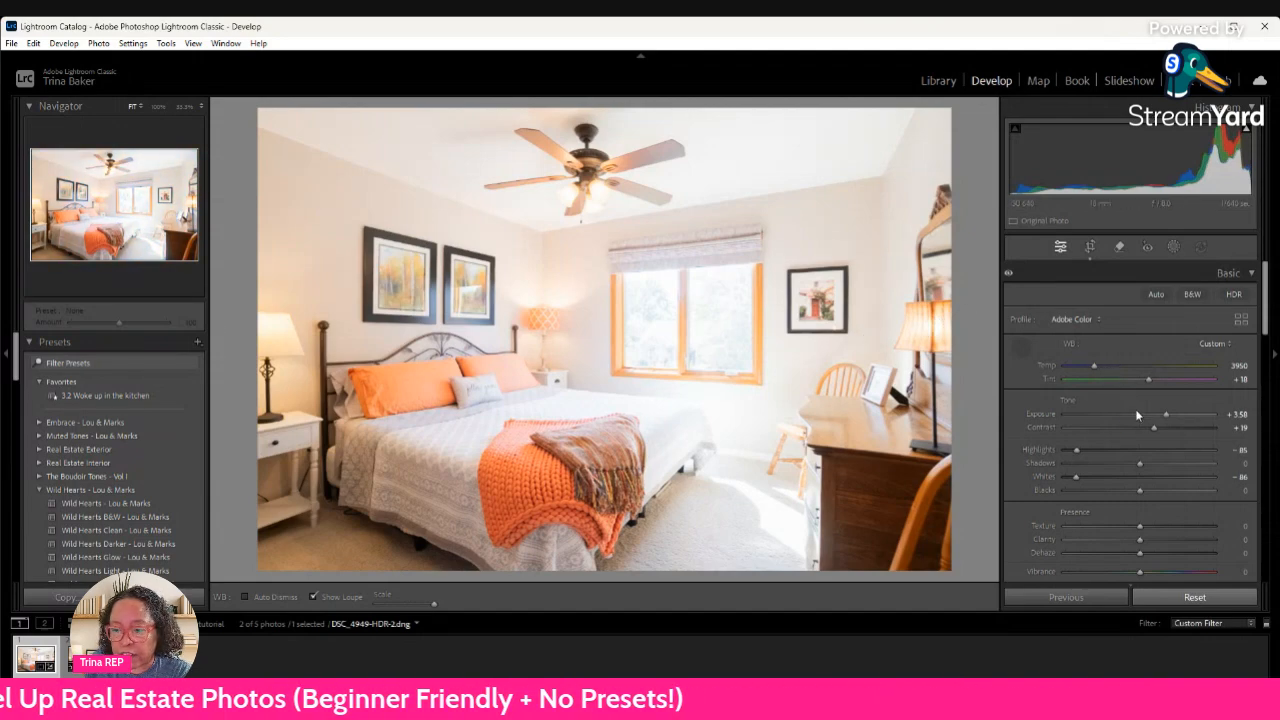
Reset all edits on the photo and enable chromatic aberration removal and Nikon 18-35mm lens profile corrections
scroll(1135, 413, "down", 5)
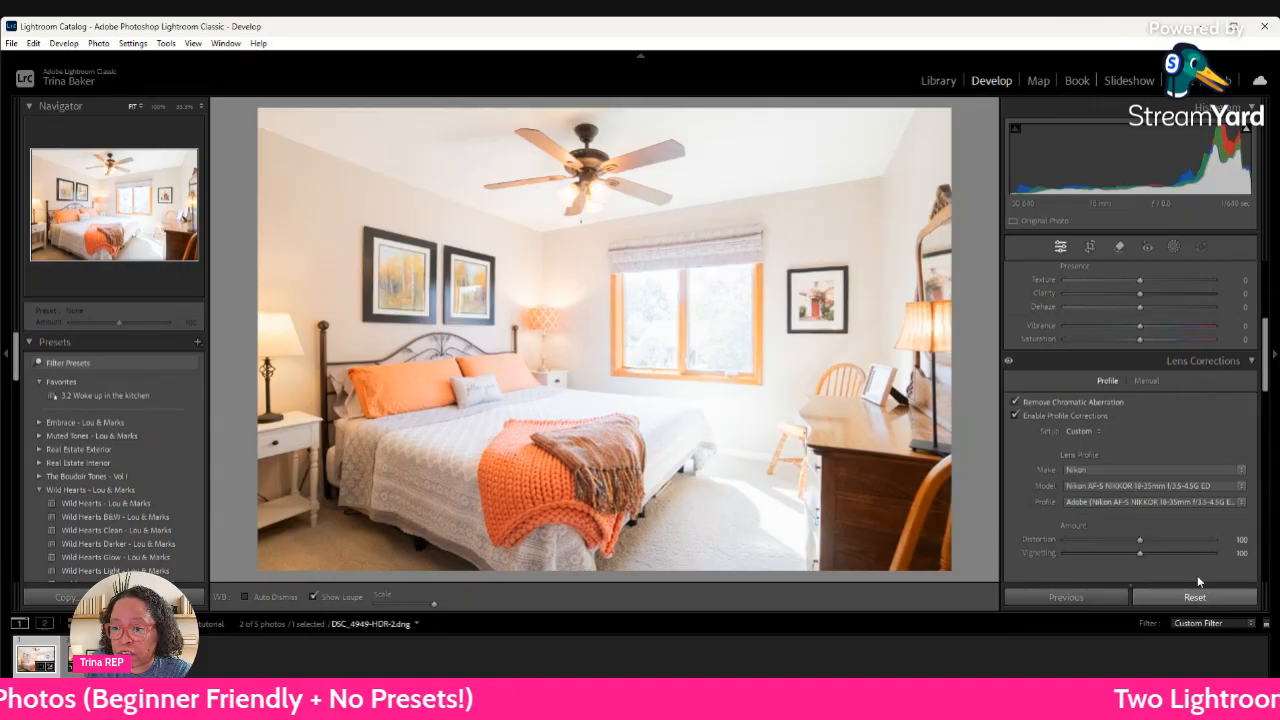
left_click(1195, 597)
left_click(1015, 415)
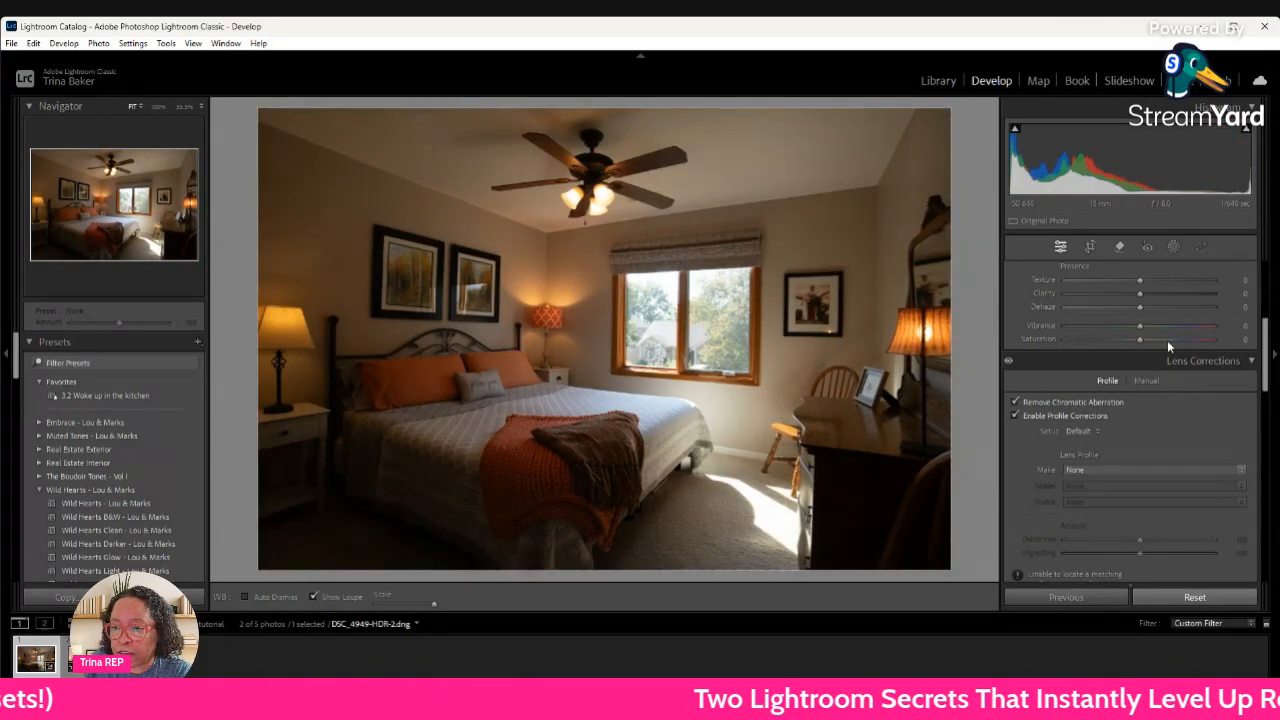
Apply Auto Upright and set the white balance to temperature 3900 and tint +18 by sampling the ceiling
scroll(1160, 415, "down", 2)
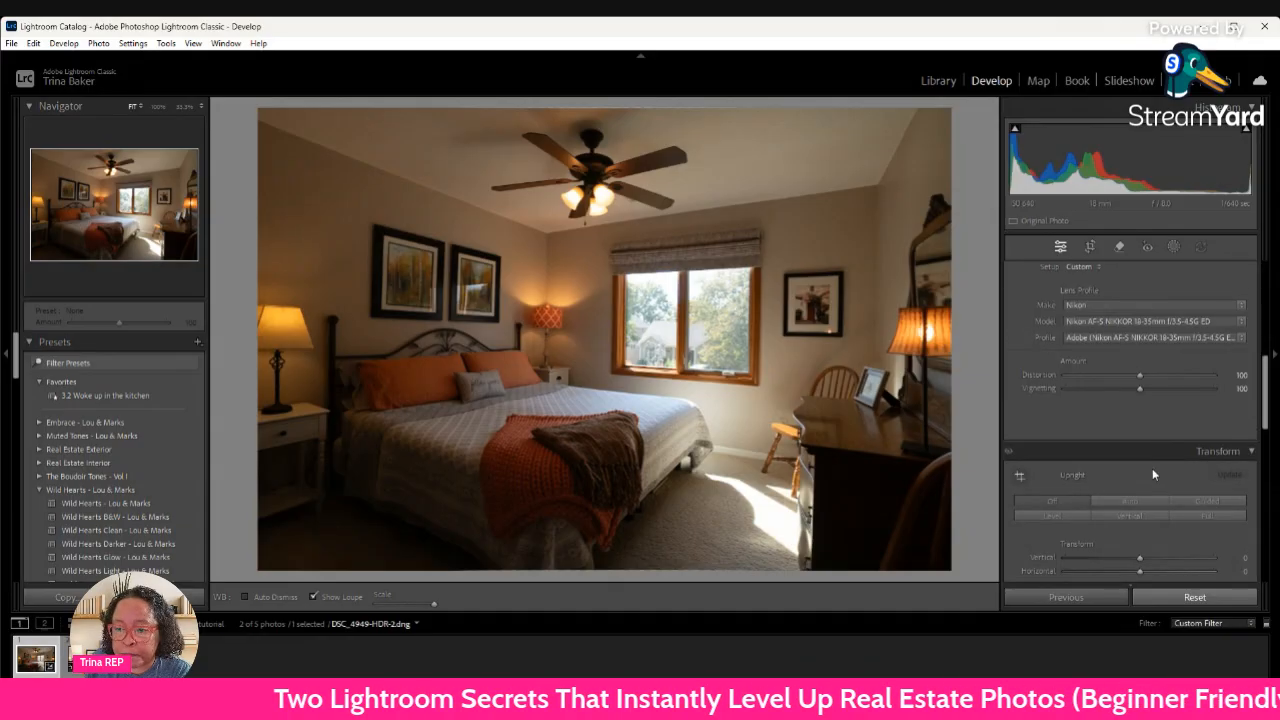
left_click(1125, 502)
scroll(1140, 470, "up", 5)
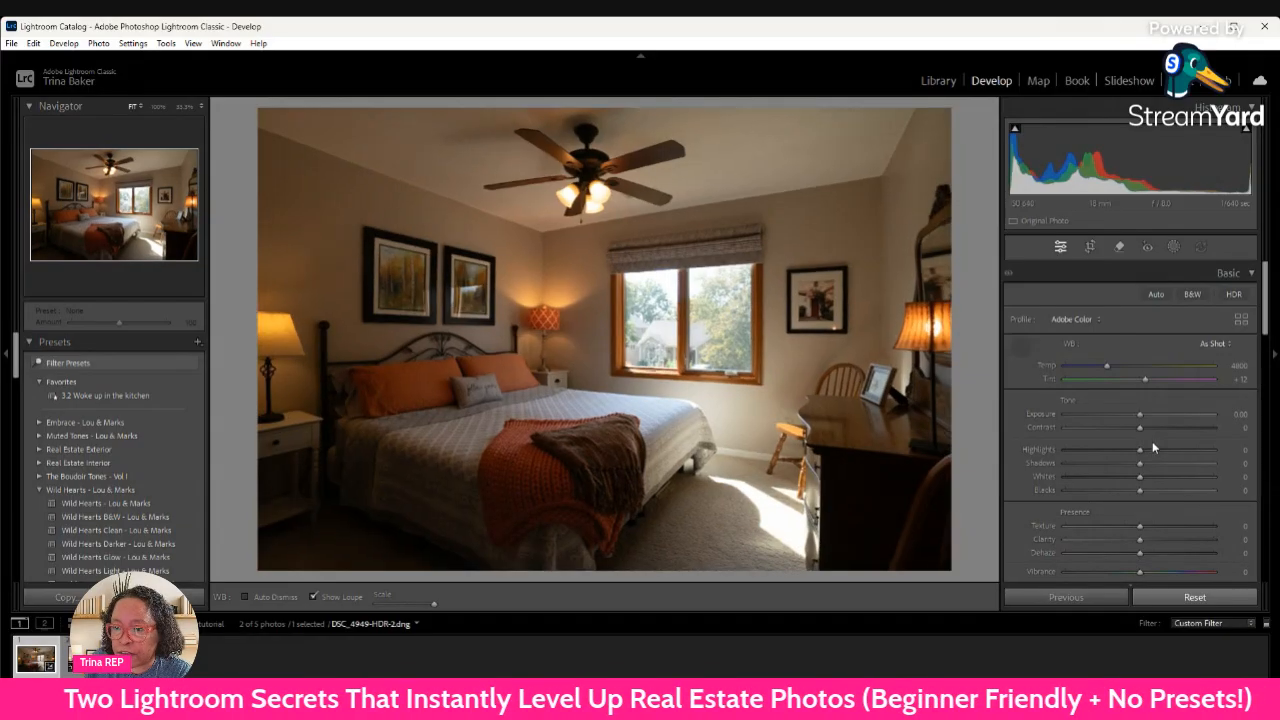
left_click(812, 140)
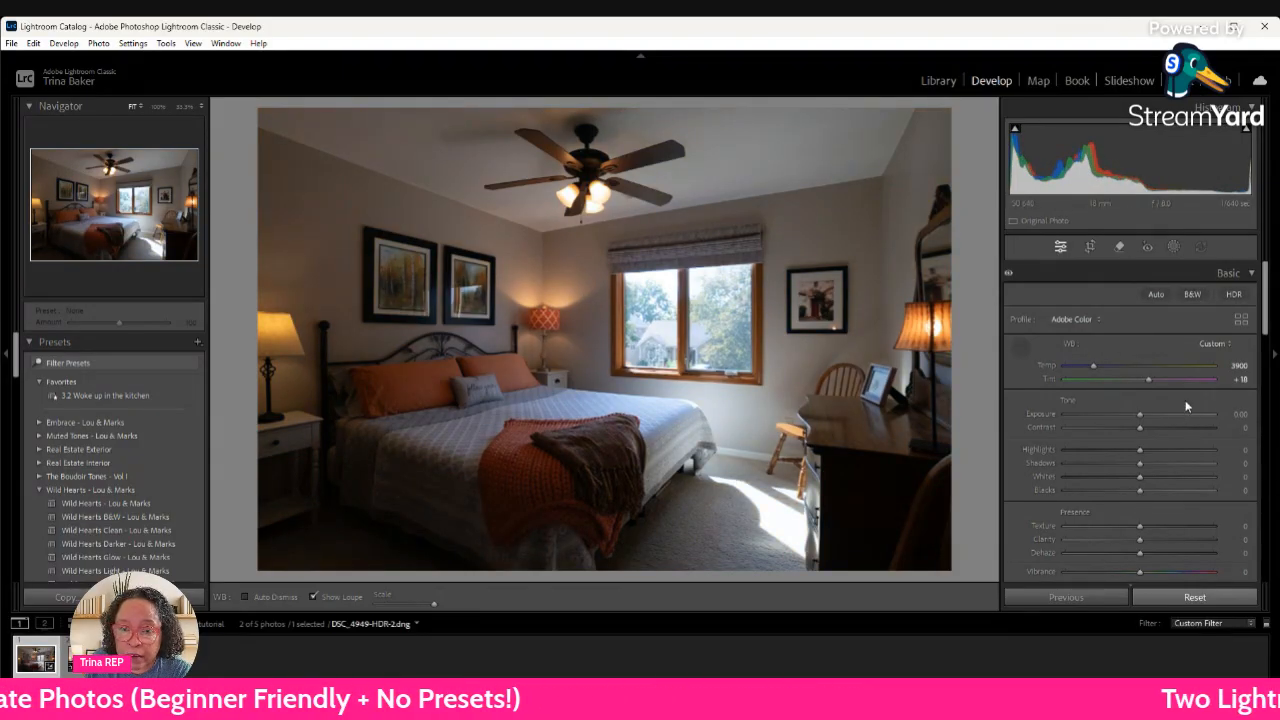
Turn on HDR editing for the photo and raise the exposure to +0.14
left_click(1234, 294)
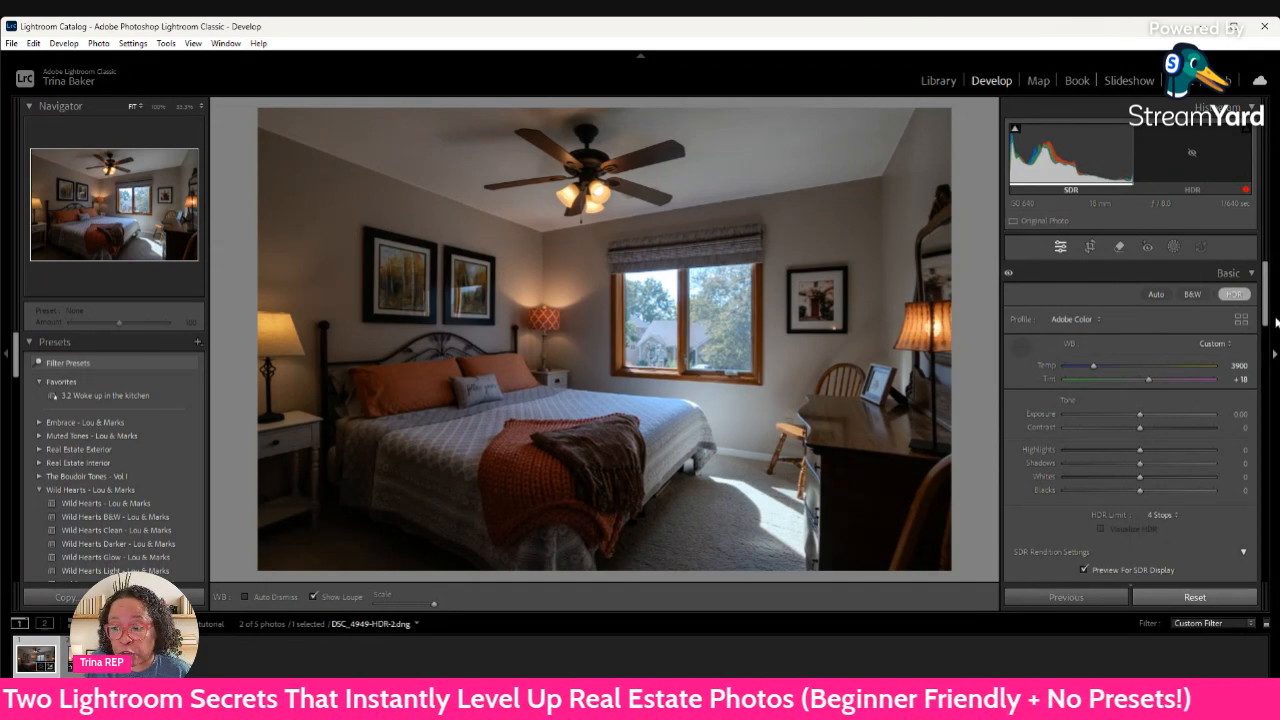
left_click_drag(1266, 319, 1267, 331)
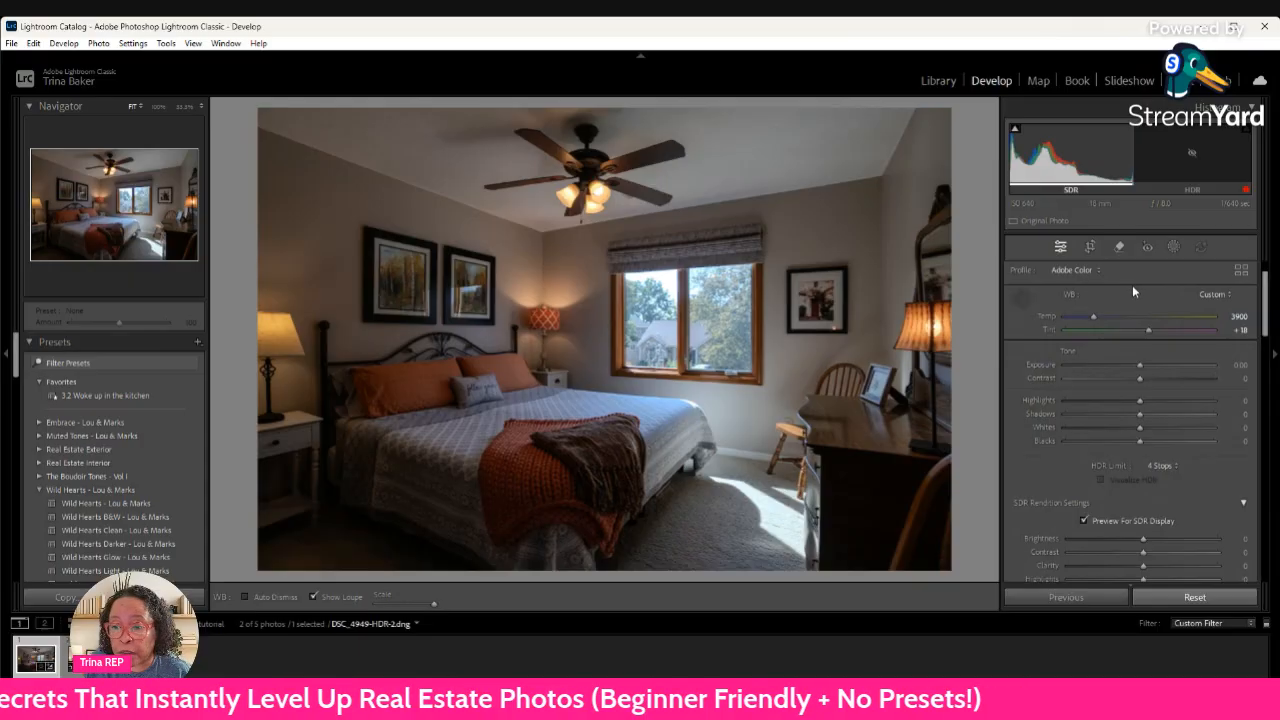
mouse_move(1143, 365)
left_mouse_down()
mouse_move(1199, 367)
mouse_move(1142, 367)
left_mouse_up()
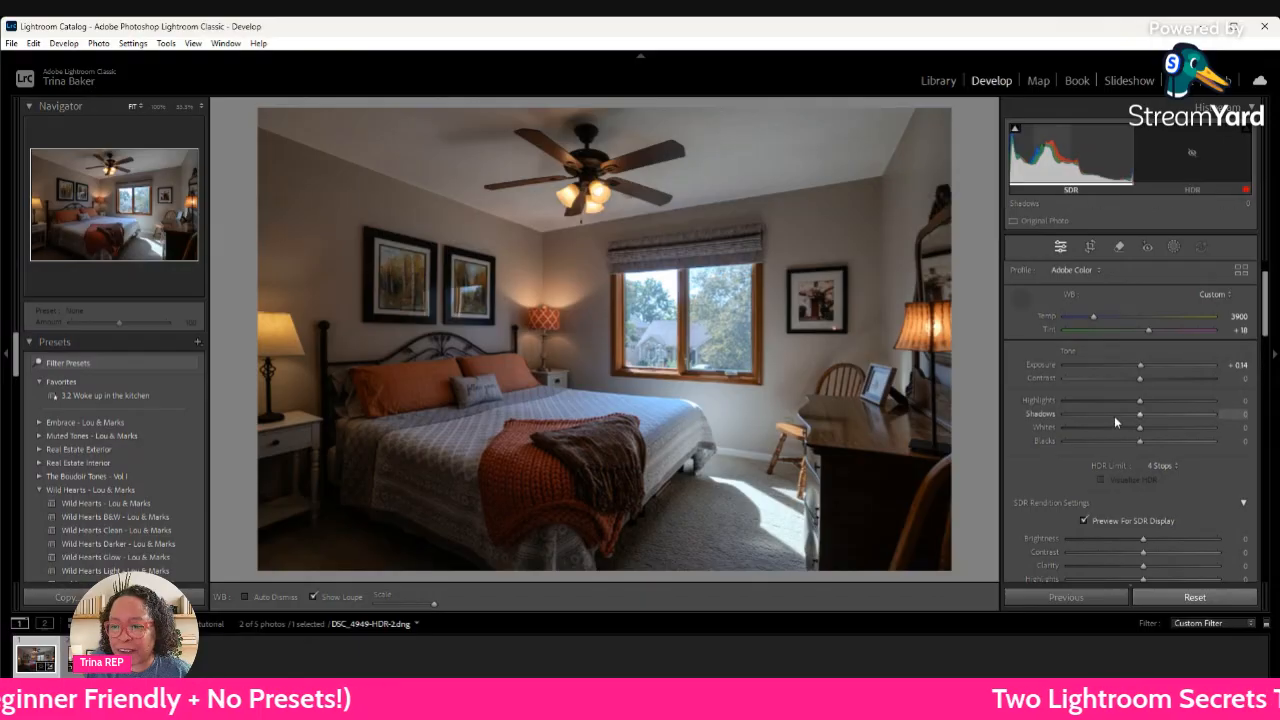
In the SDR rendition settings, set brightness +100, contrast +20, clarity +22 and highlights -100, and lower the highlight saturation
scroll(1120, 410, "down", 3)
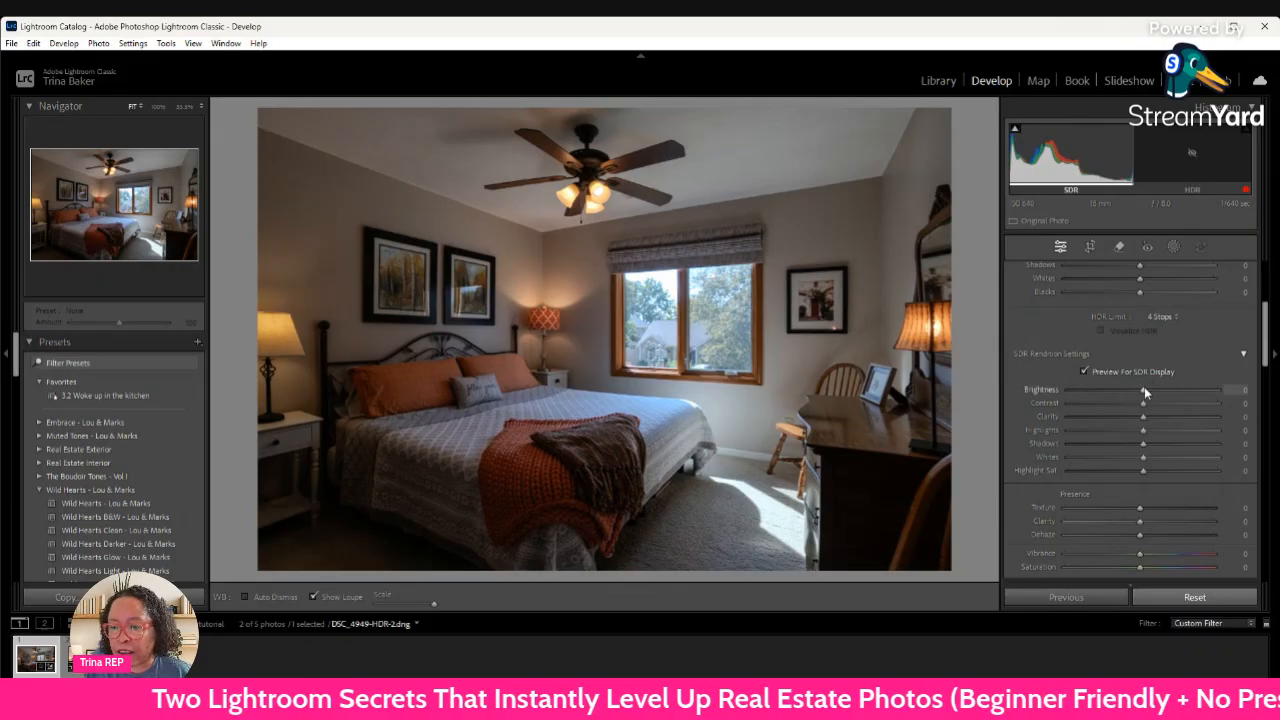
left_click_drag(1144, 390, 1228, 392)
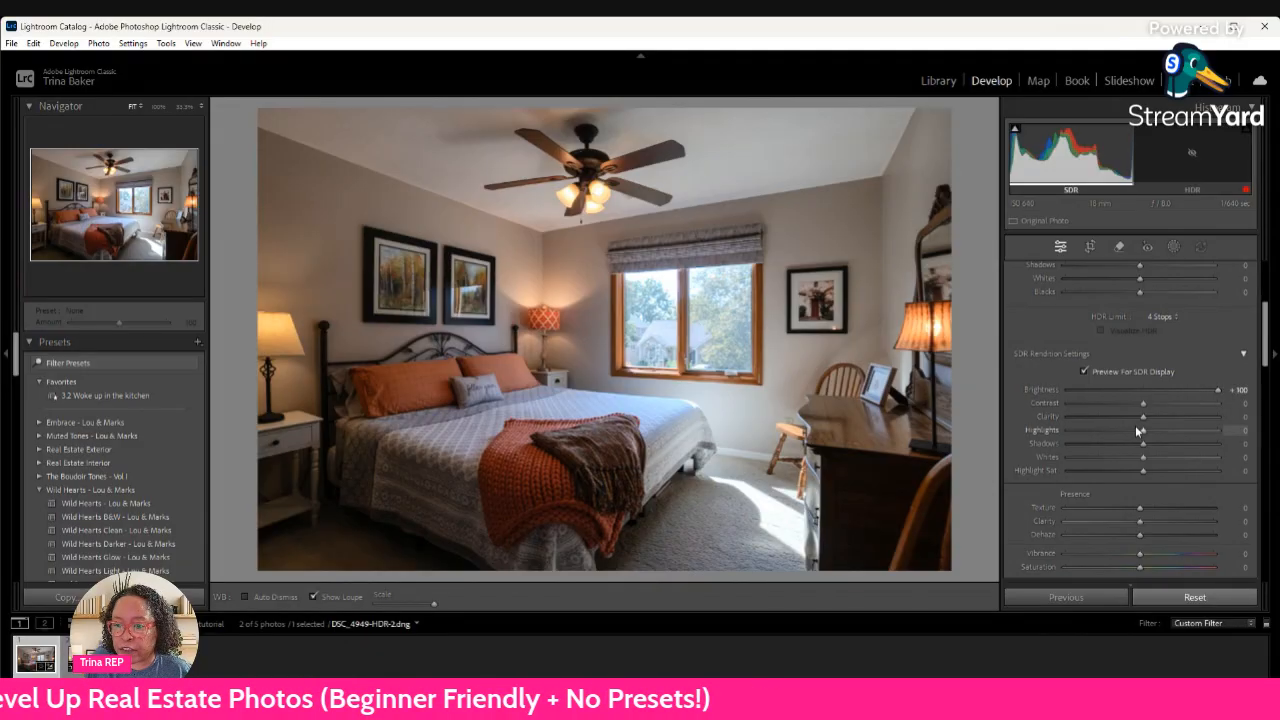
left_click_drag(1144, 430, 1067, 432)
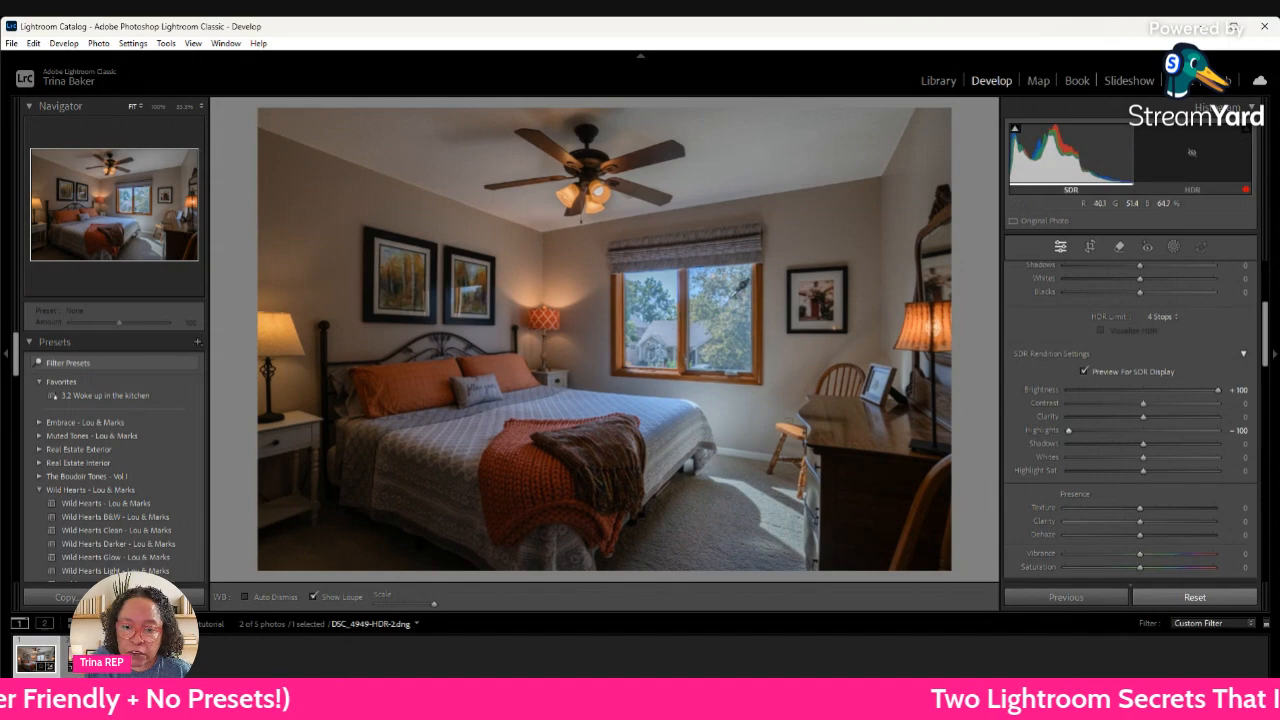
left_click_drag(1142, 469, 1084, 470)
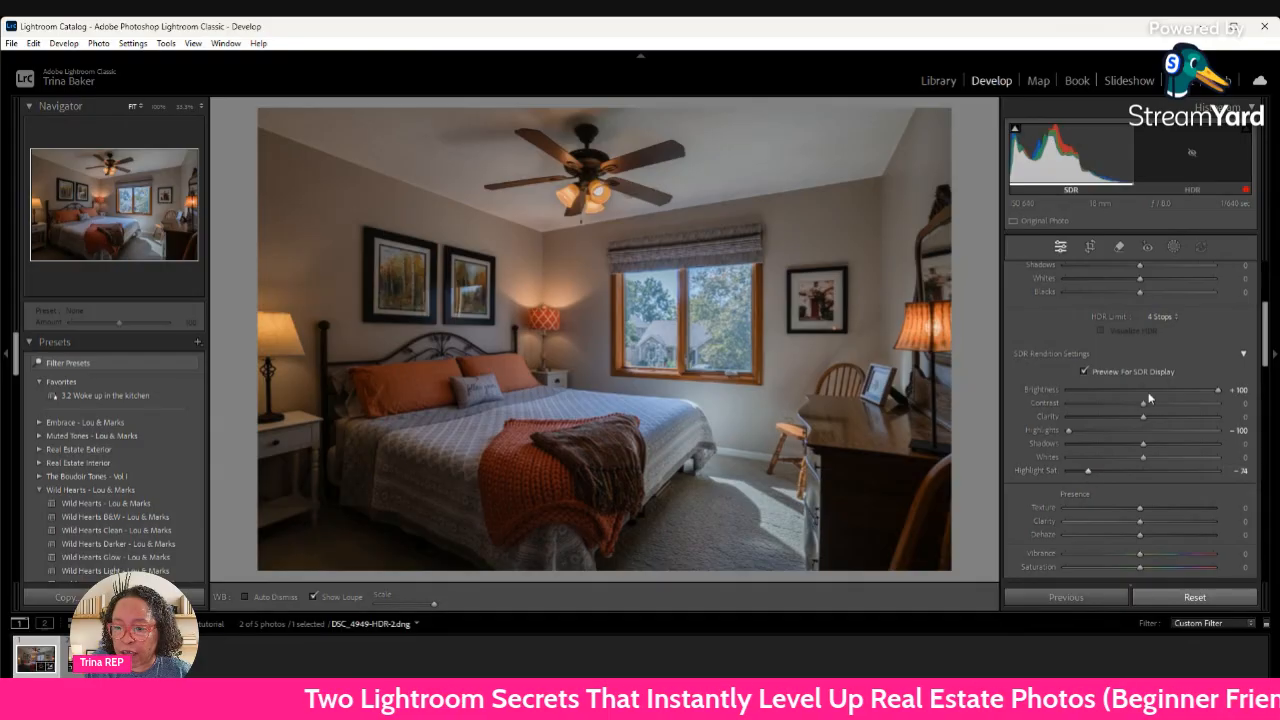
left_click_drag(1144, 403, 1158, 403)
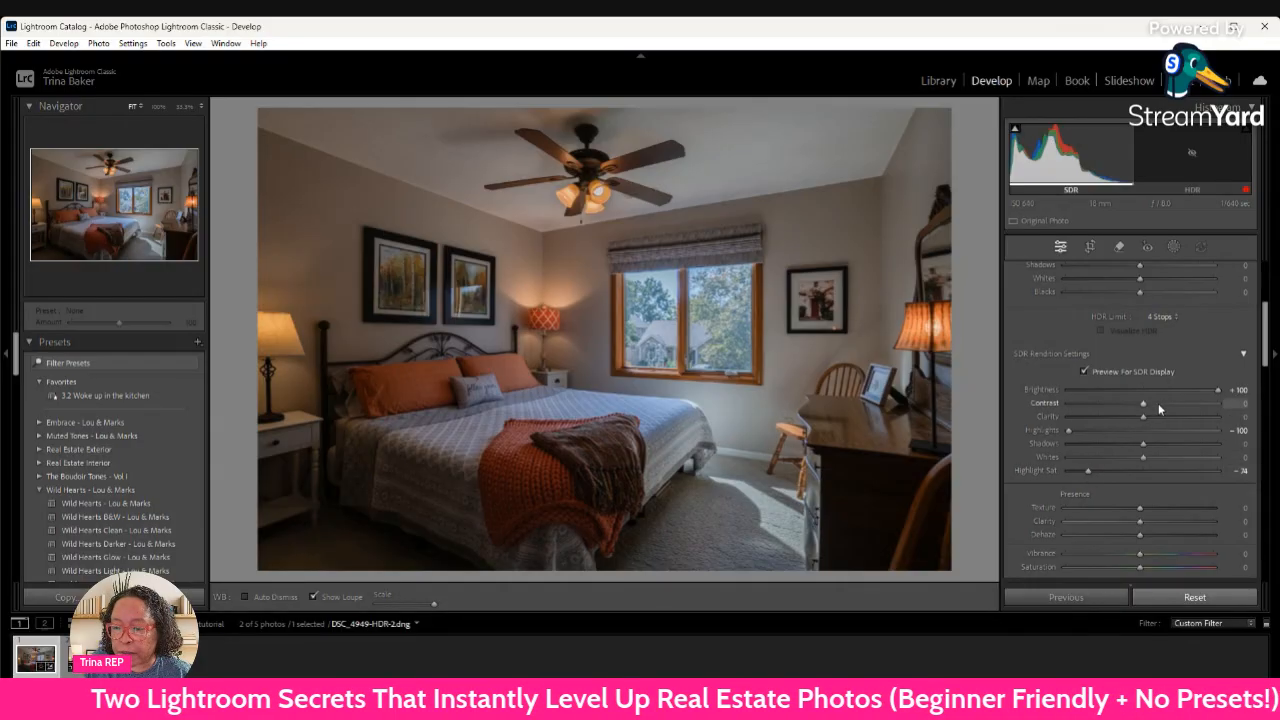
left_click(1159, 417)
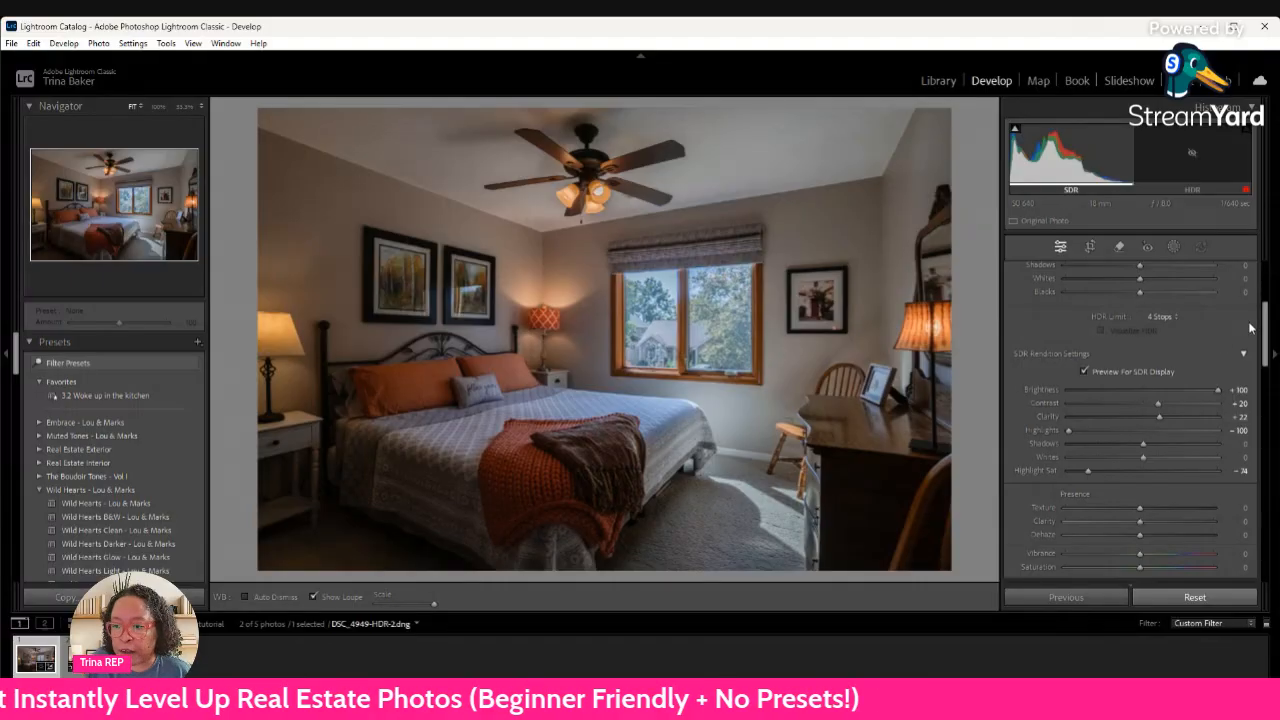
Raise the photo's overall exposure to +1.49, and lower the shadows to -15 and the blacks to -10
scroll(1265, 357, "up", 3)
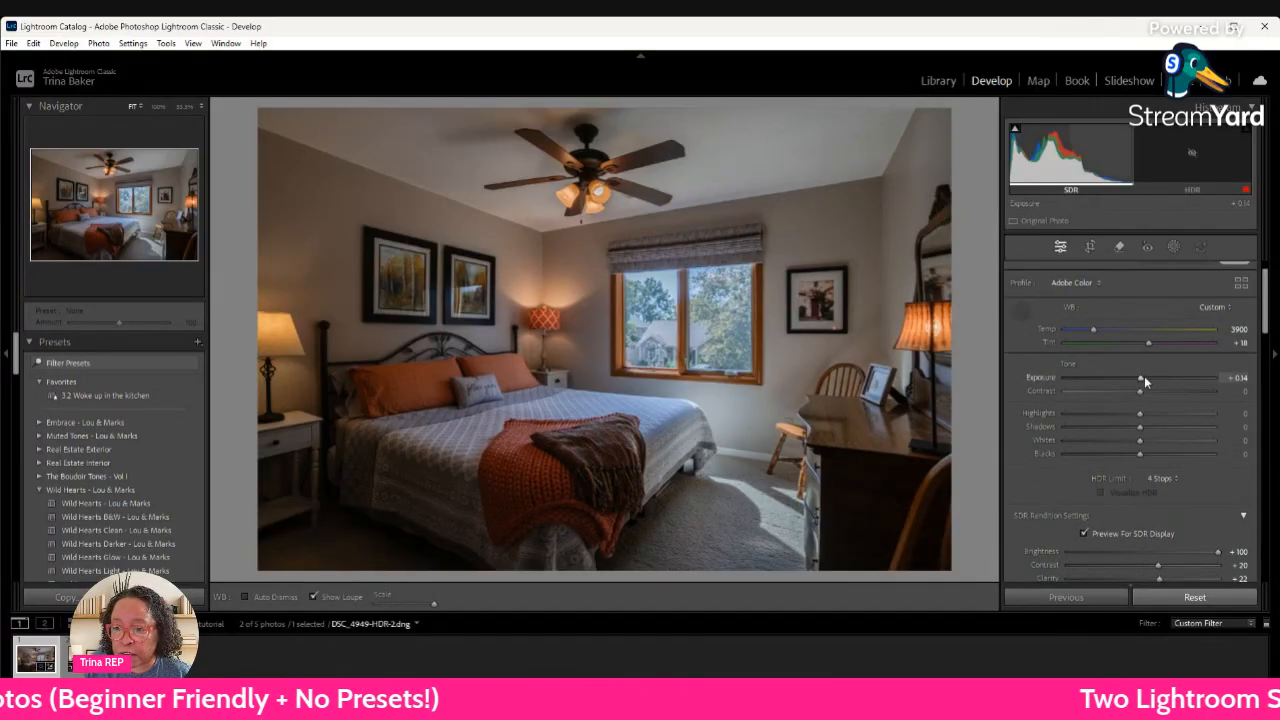
left_click_drag(1143, 380, 1152, 376)
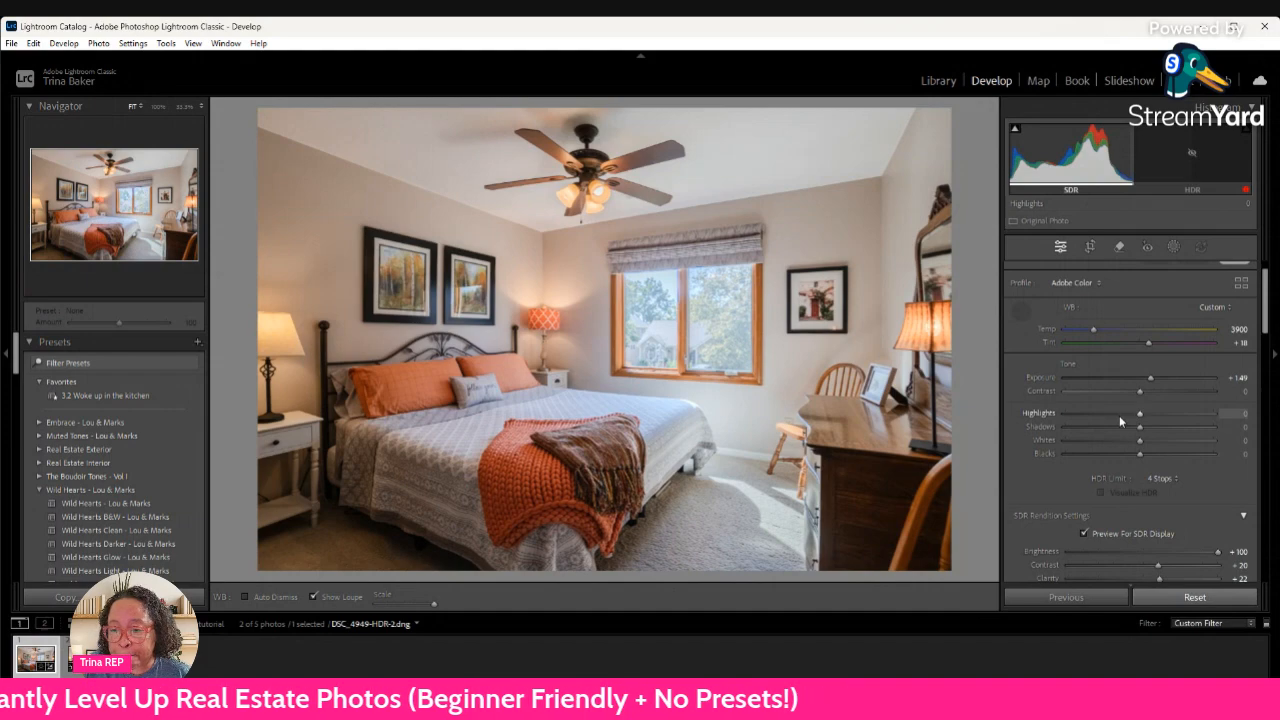
left_click_drag(1110, 432, 1129, 430)
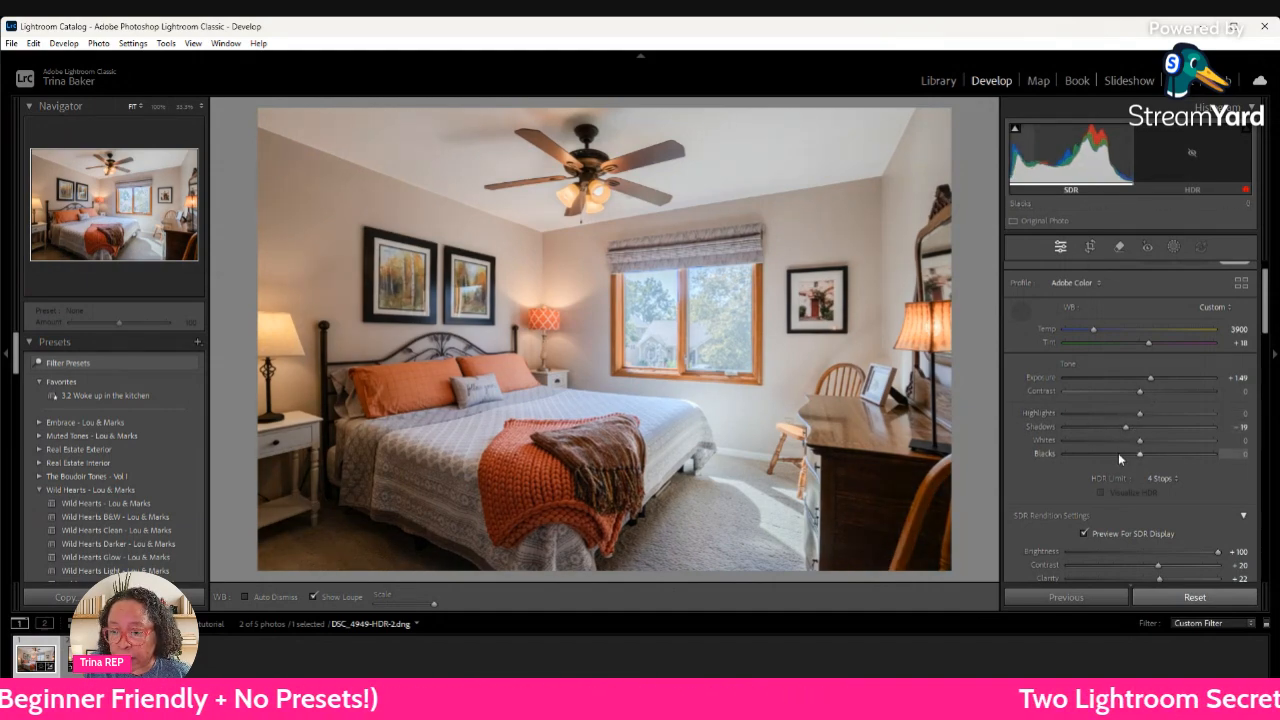
left_click_drag(1126, 429, 1131, 453)
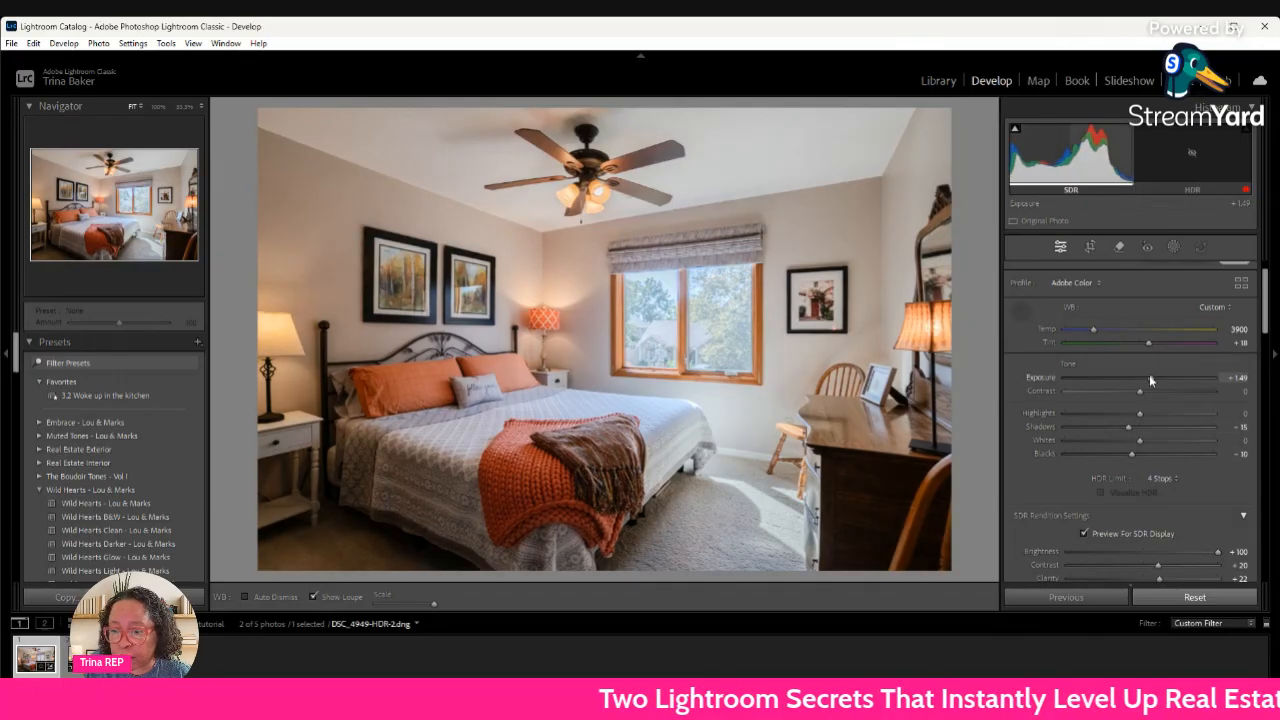
Brighten the whole photo further with exposure +2.49 and contrast +21
left_click_drag(1150, 378, 1154, 378)
left_click(1147, 391)
left_click(1155, 391)
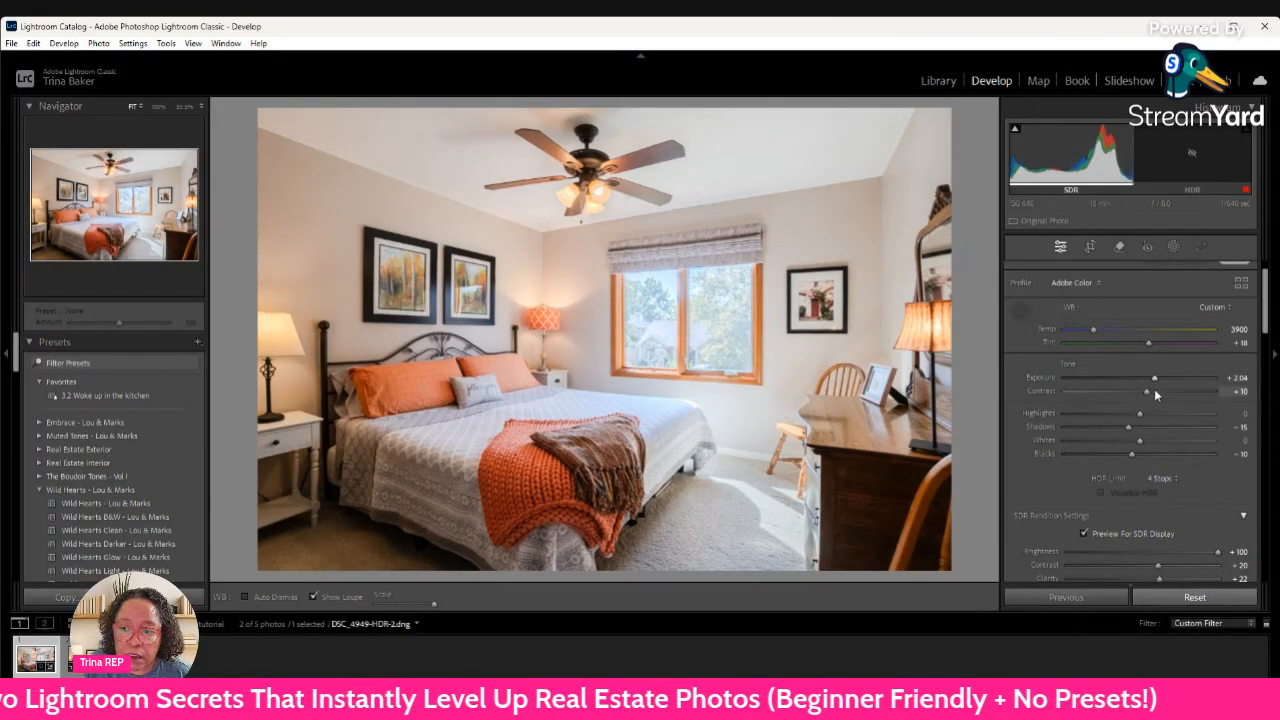
left_click_drag(1155, 378, 1157, 378)
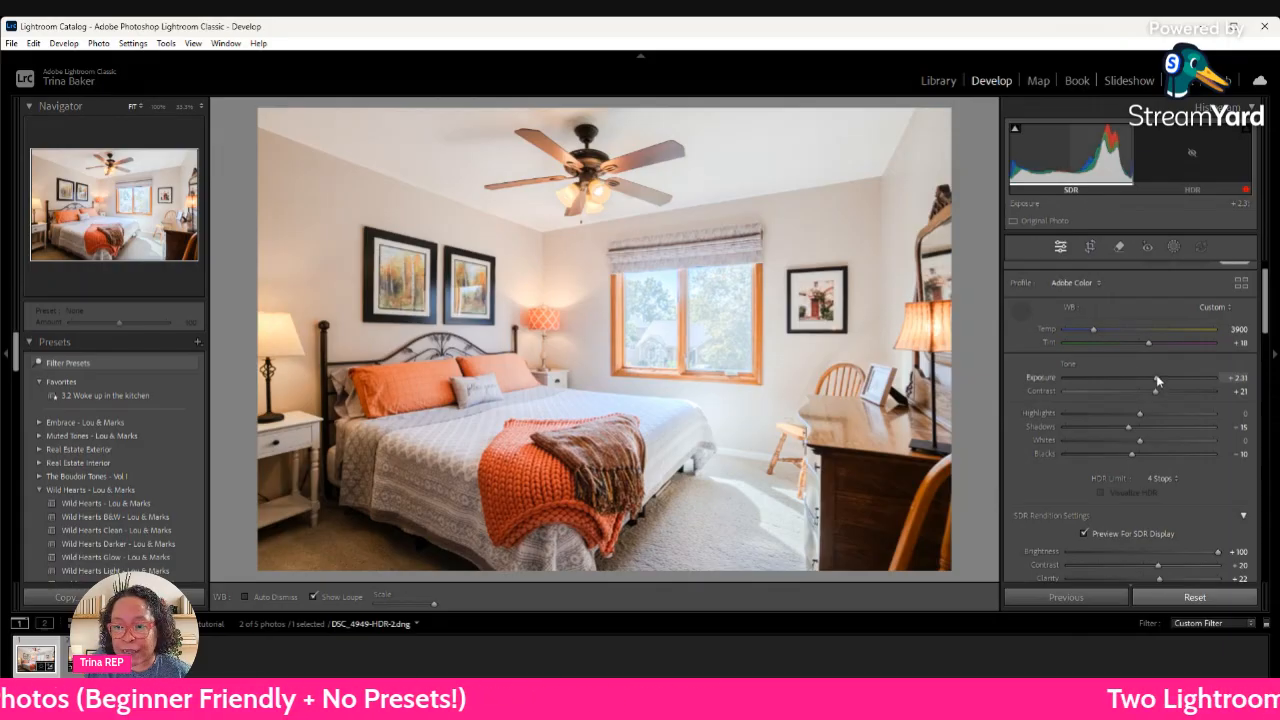
Create an object mask by brushing over the left window pane
scroll(1157, 380, "up", 3)
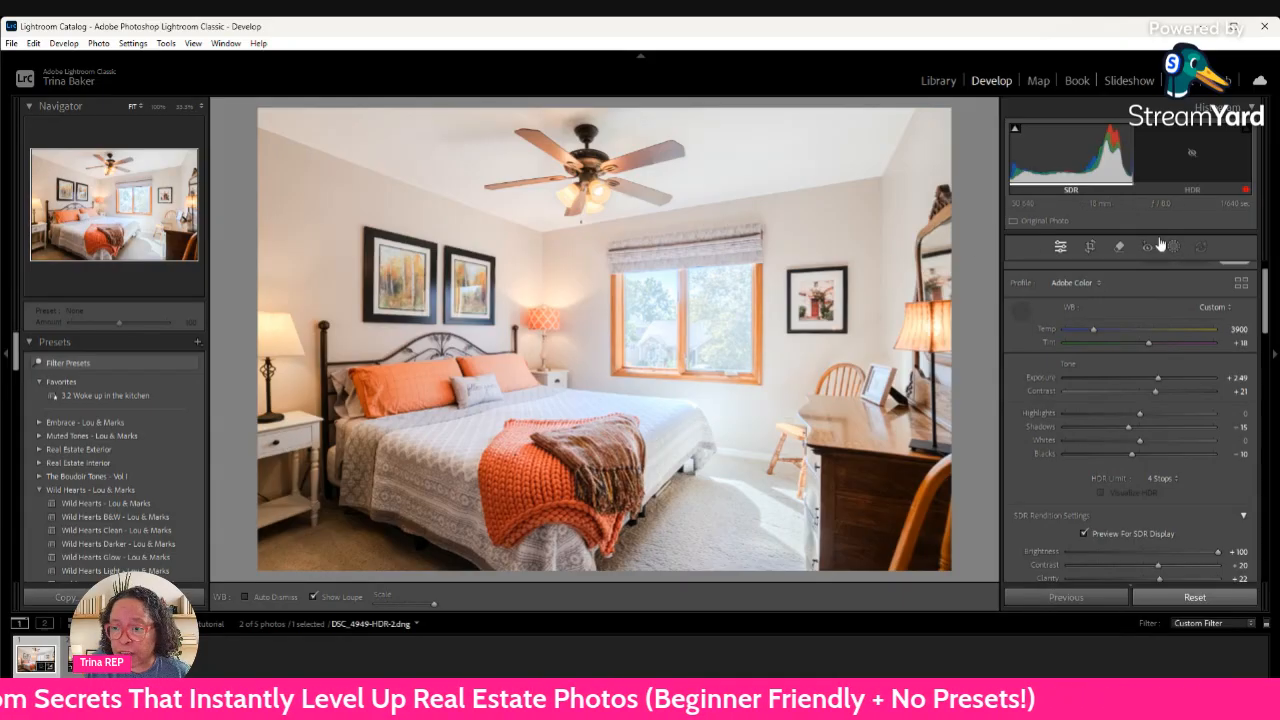
left_click(1175, 248)
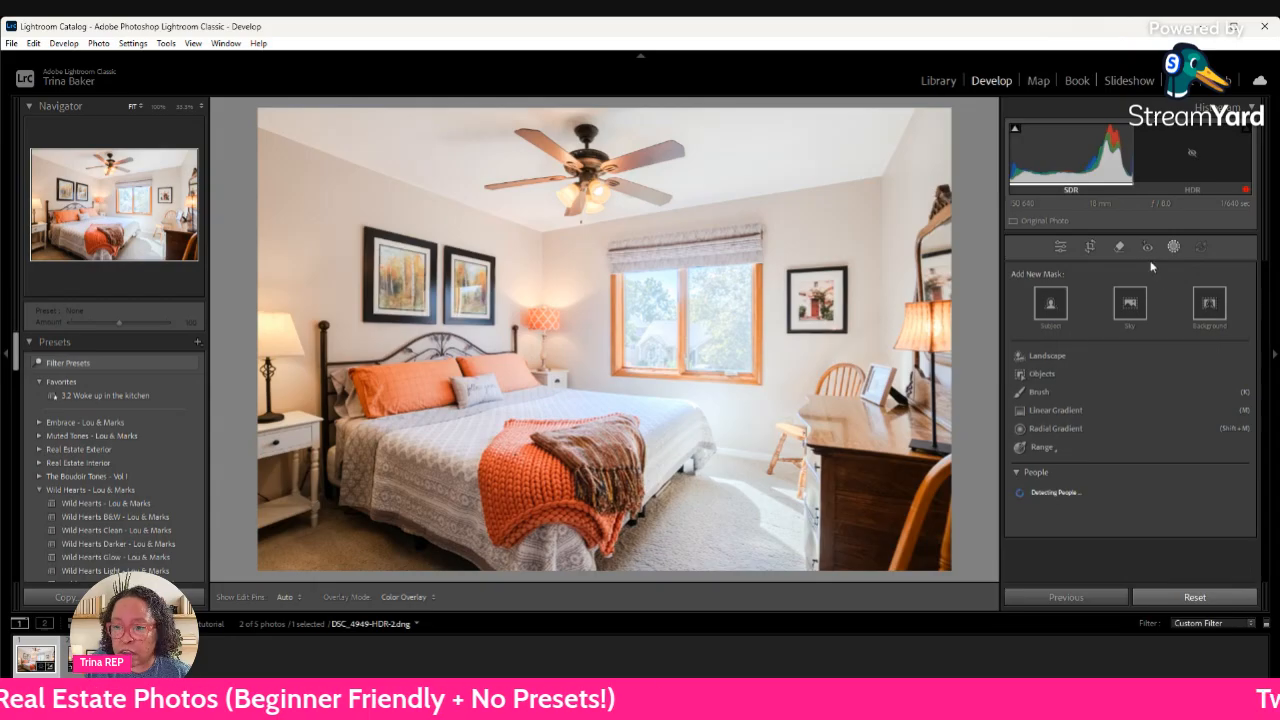
left_click(1043, 374)
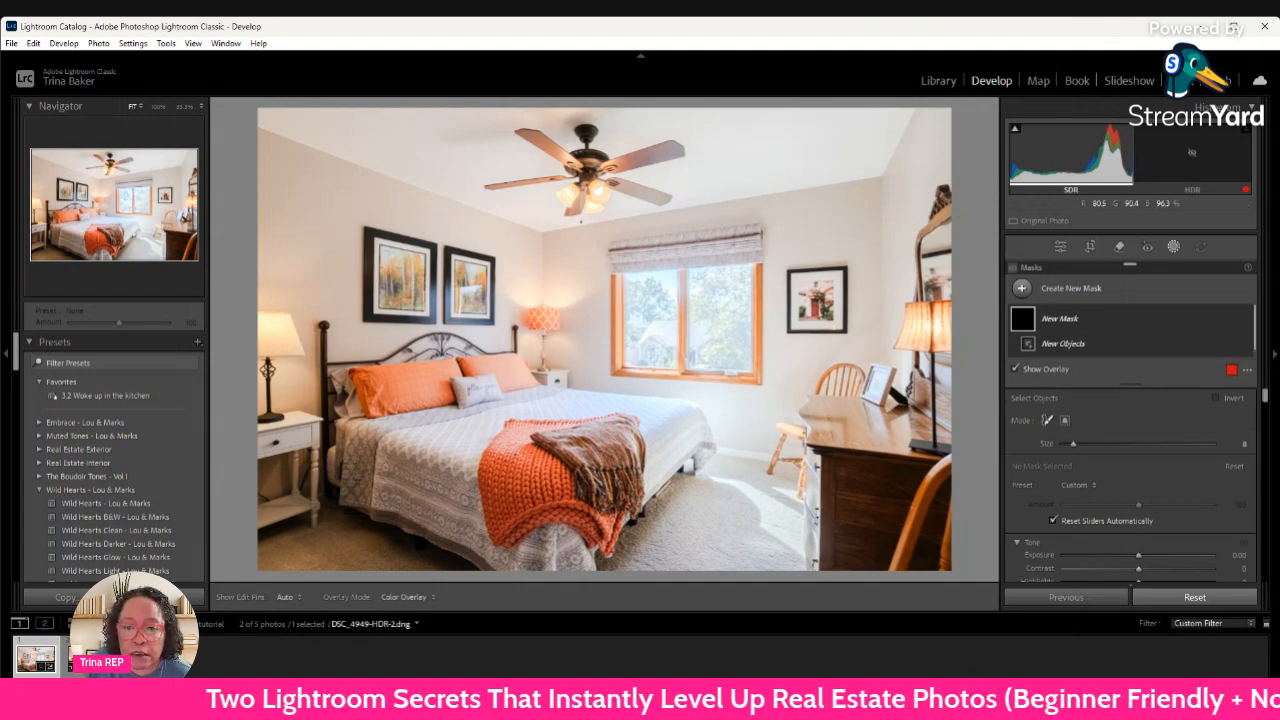
mouse_move(622, 277)
left_mouse_down()
mouse_move(671, 272)
mouse_move(672, 364)
mouse_move(630, 362)
mouse_move(630, 292)
mouse_move(639, 352)
mouse_move(643, 277)
mouse_move(647, 342)
mouse_move(652, 352)
mouse_move(658, 284)
mouse_move(663, 362)
left_mouse_up()
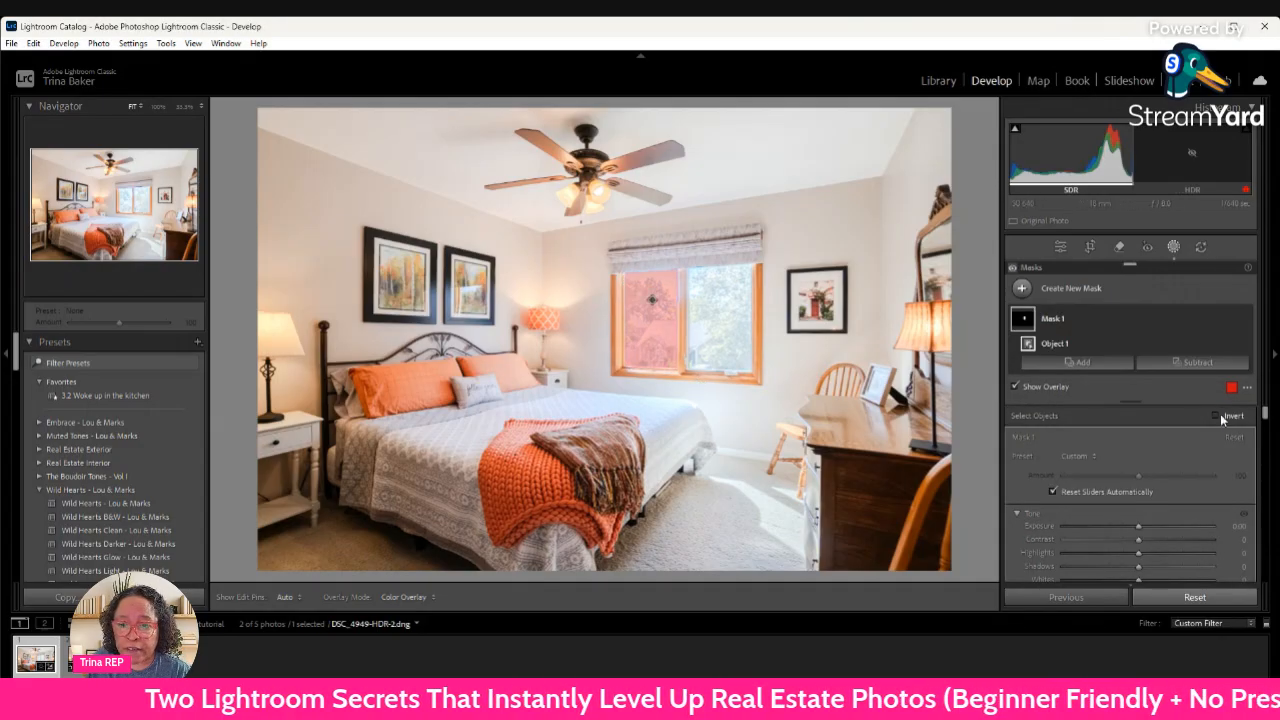
Adjust the left pane's mask to exposure -1.18, contrast 11, shadows -19 and temperature 16, with the mask overlay hidden
left_click(1272, 420)
left_click(1268, 418)
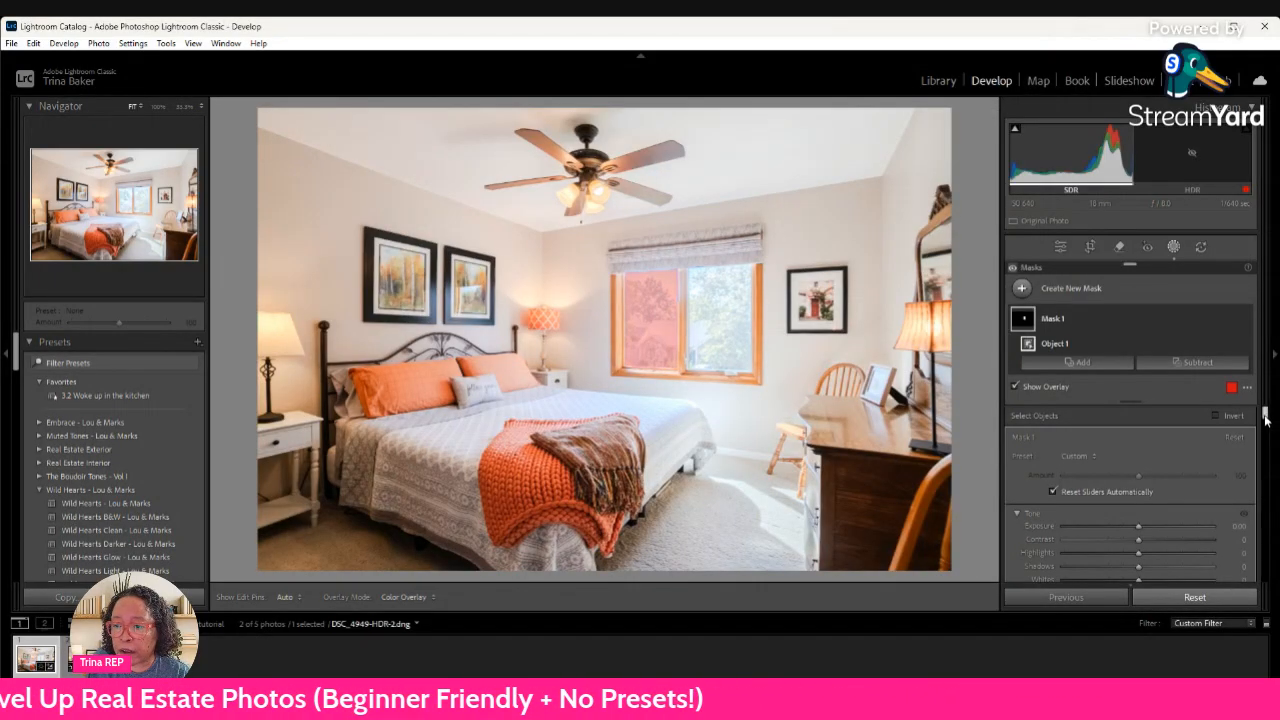
scroll(1264, 425, "down", 2)
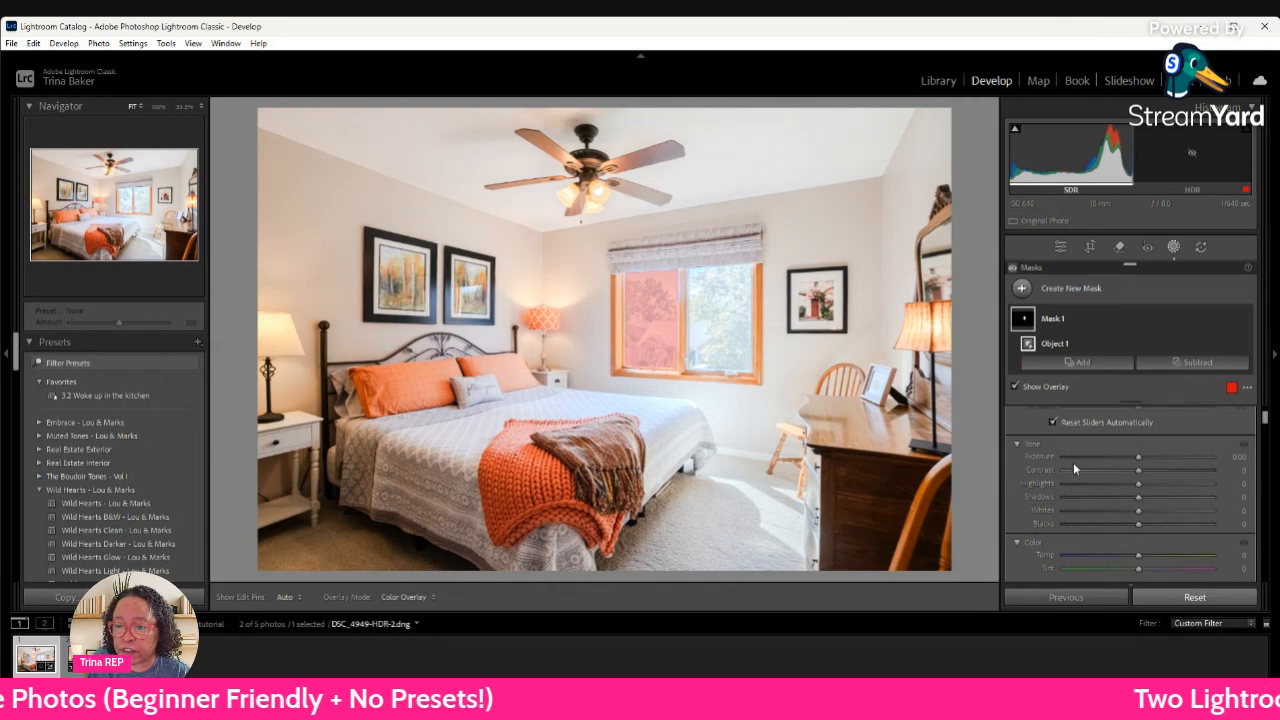
left_click_drag(1132, 455, 1116, 456)
key("o")
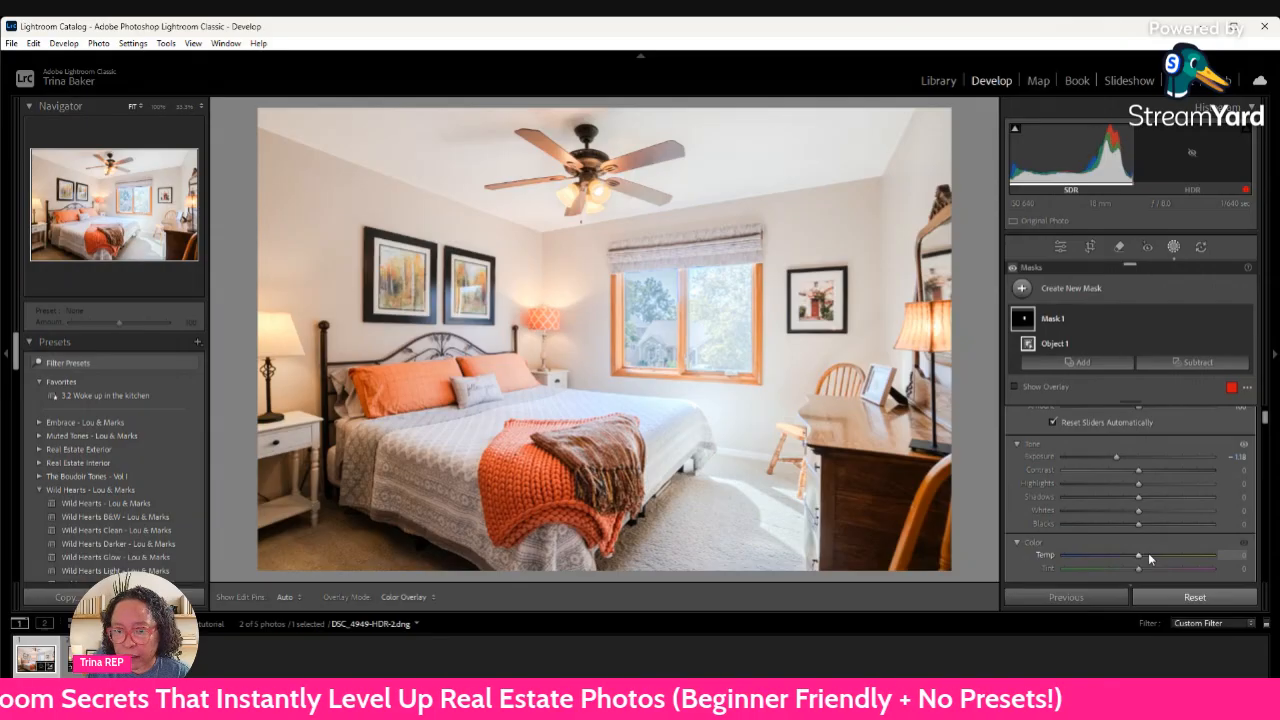
left_click_drag(1148, 555, 1150, 557)
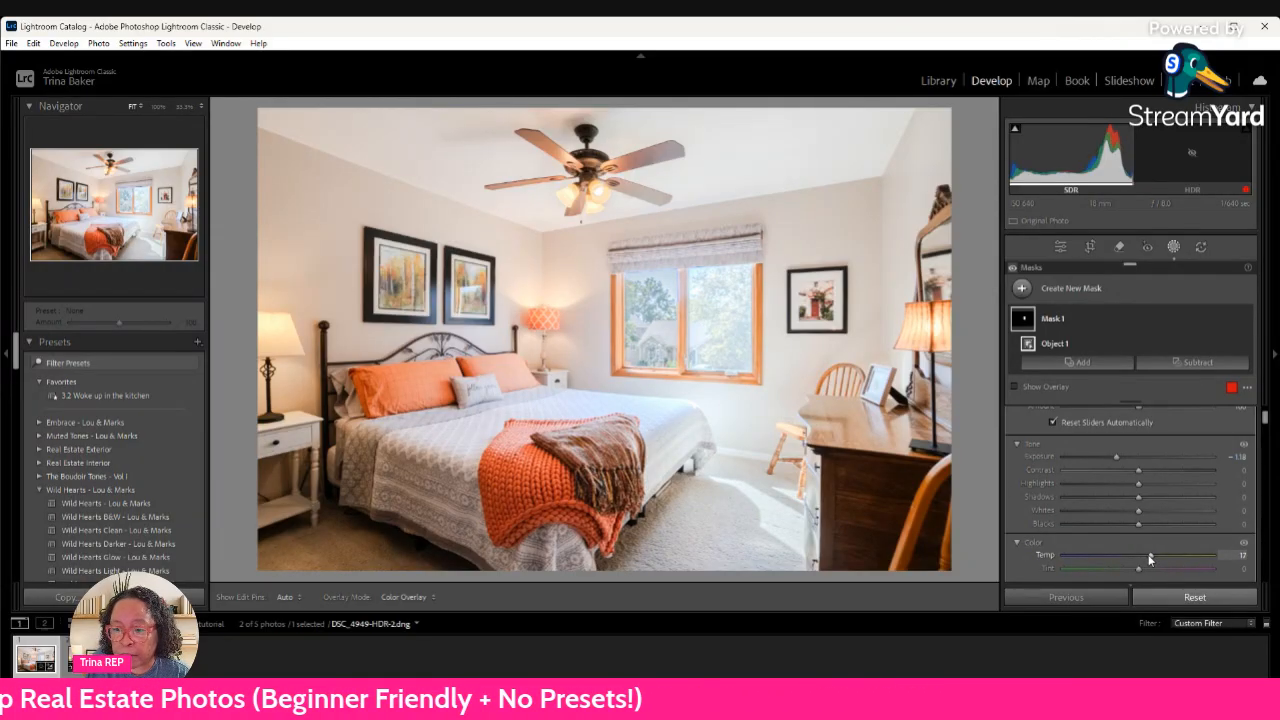
left_click(1146, 469)
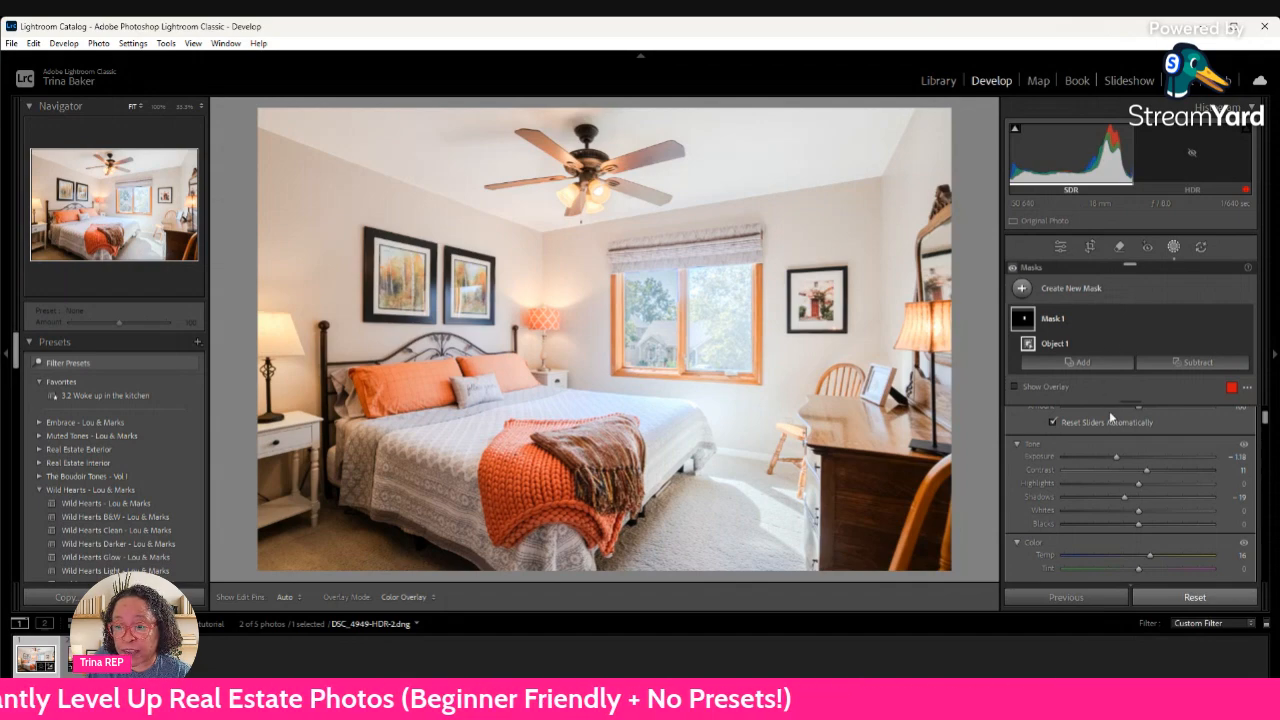
Add a second object mask by brushing over the right window pane
key("Escape")
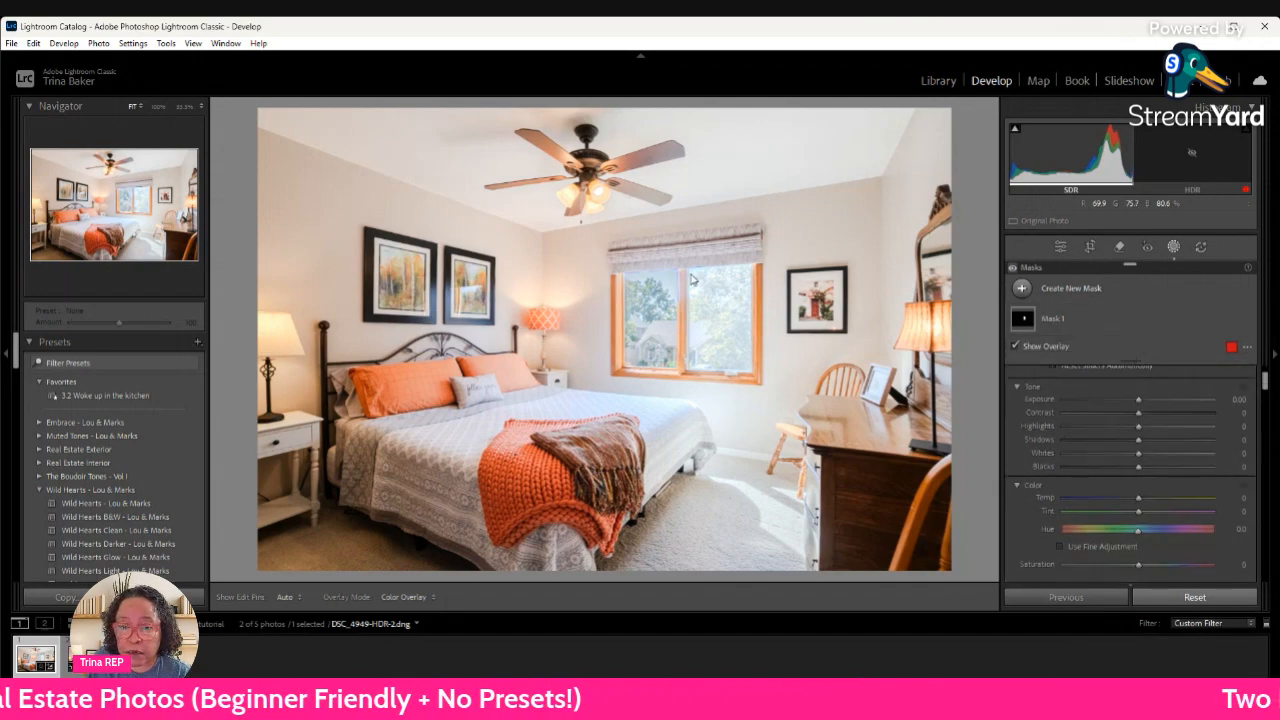
left_click(651, 298)
mouse_move(690, 272)
left_mouse_down()
mouse_move(747, 270)
mouse_move(749, 366)
mouse_move(691, 367)
mouse_move(694, 281)
mouse_move(704, 354)
mouse_move(706, 284)
mouse_move(729, 284)
mouse_move(731, 358)
mouse_move(714, 357)
mouse_move(717, 290)
mouse_move(721, 336)
left_mouse_up()
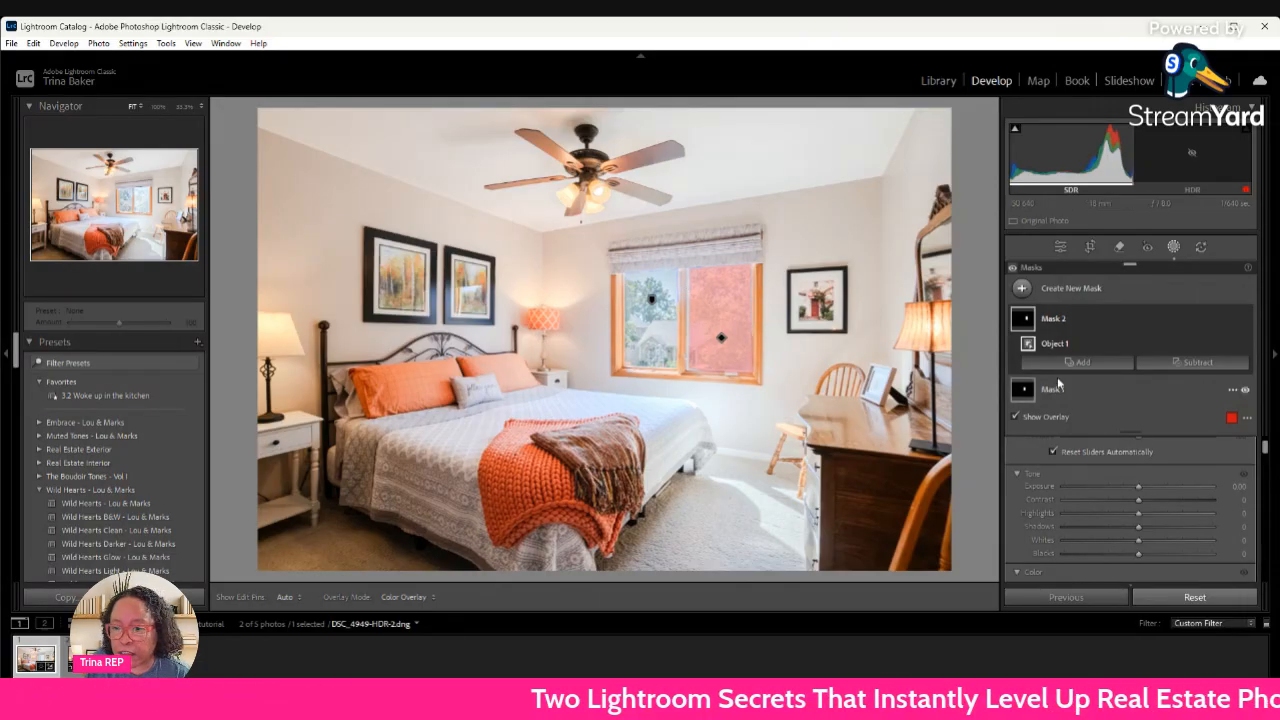
Adjust the right pane's mask to exposure -1.14, contrast 9, shadows -15 and temperature 10 to match the left pane
left_click(1123, 486)
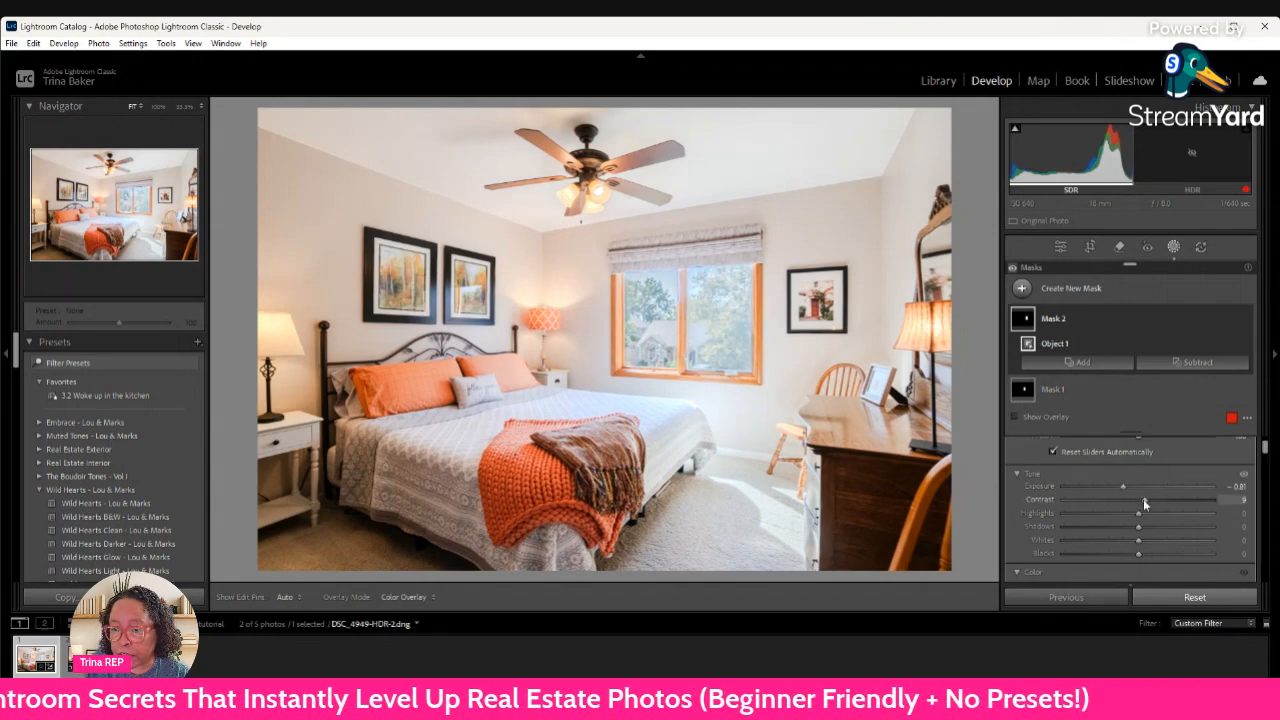
left_click(1127, 527)
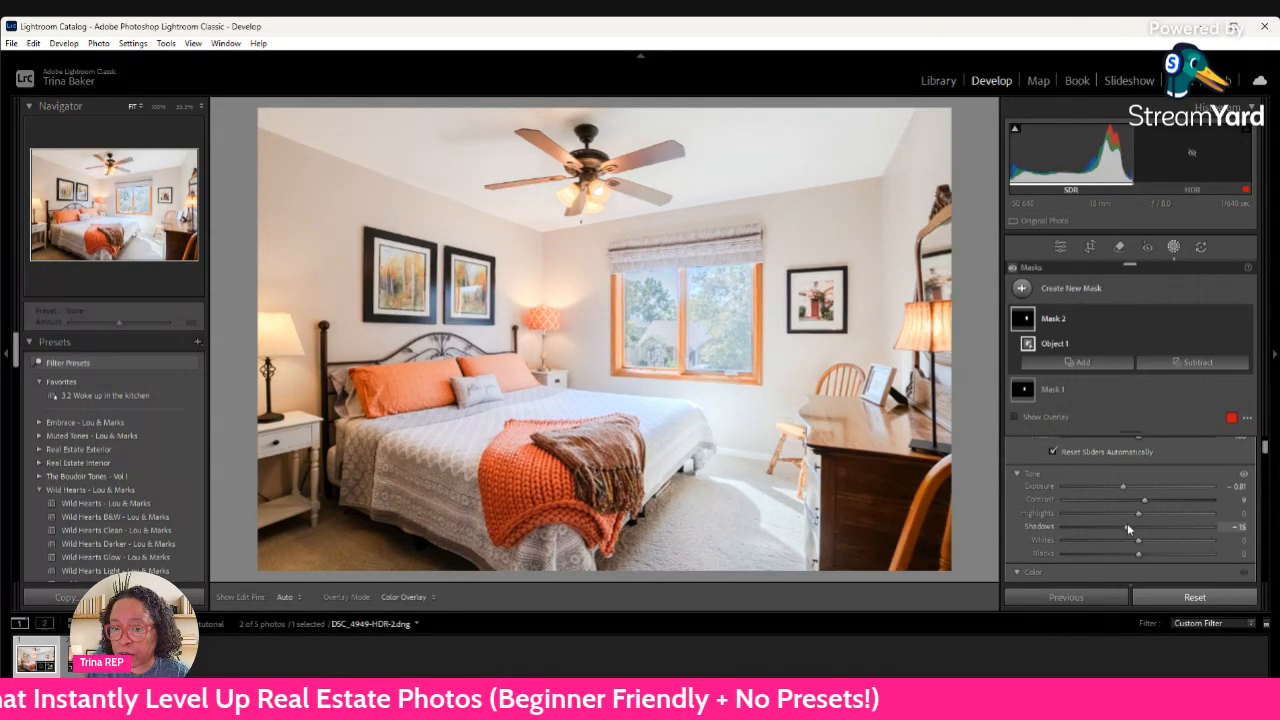
left_click_drag(1263, 450, 1264, 460)
left_click(1145, 543)
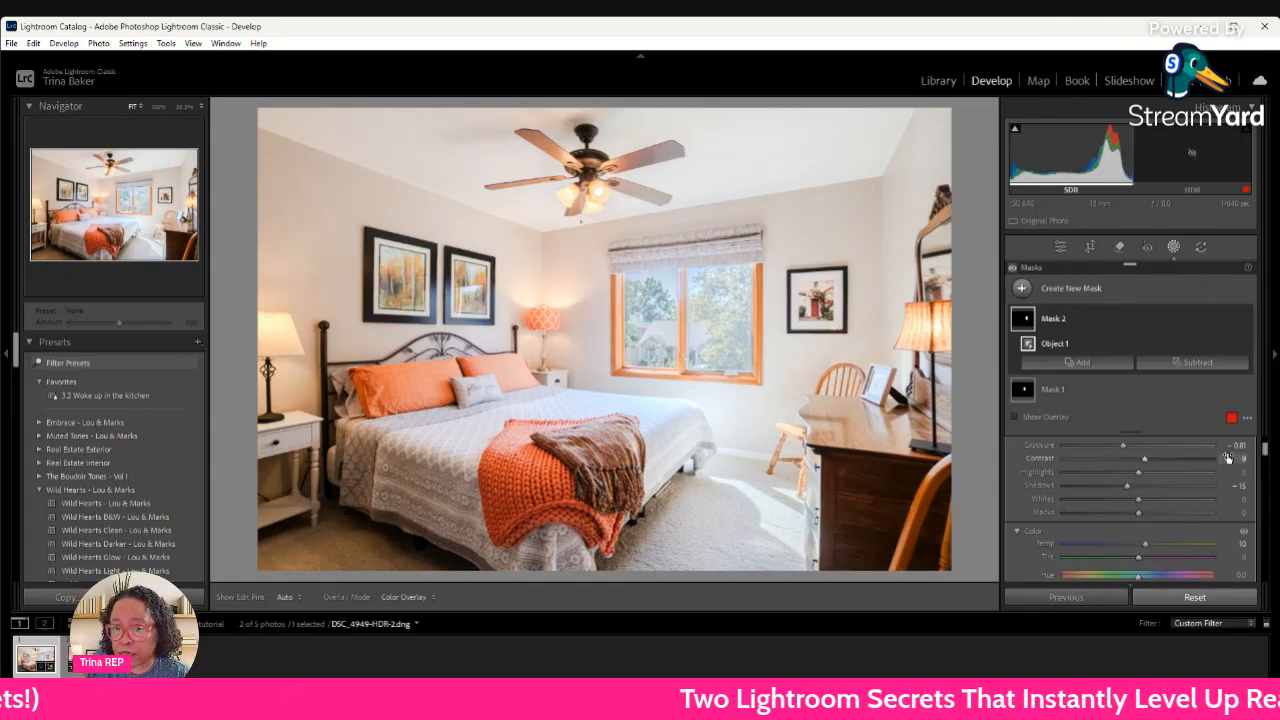
scroll(1265, 450, "up", 3)
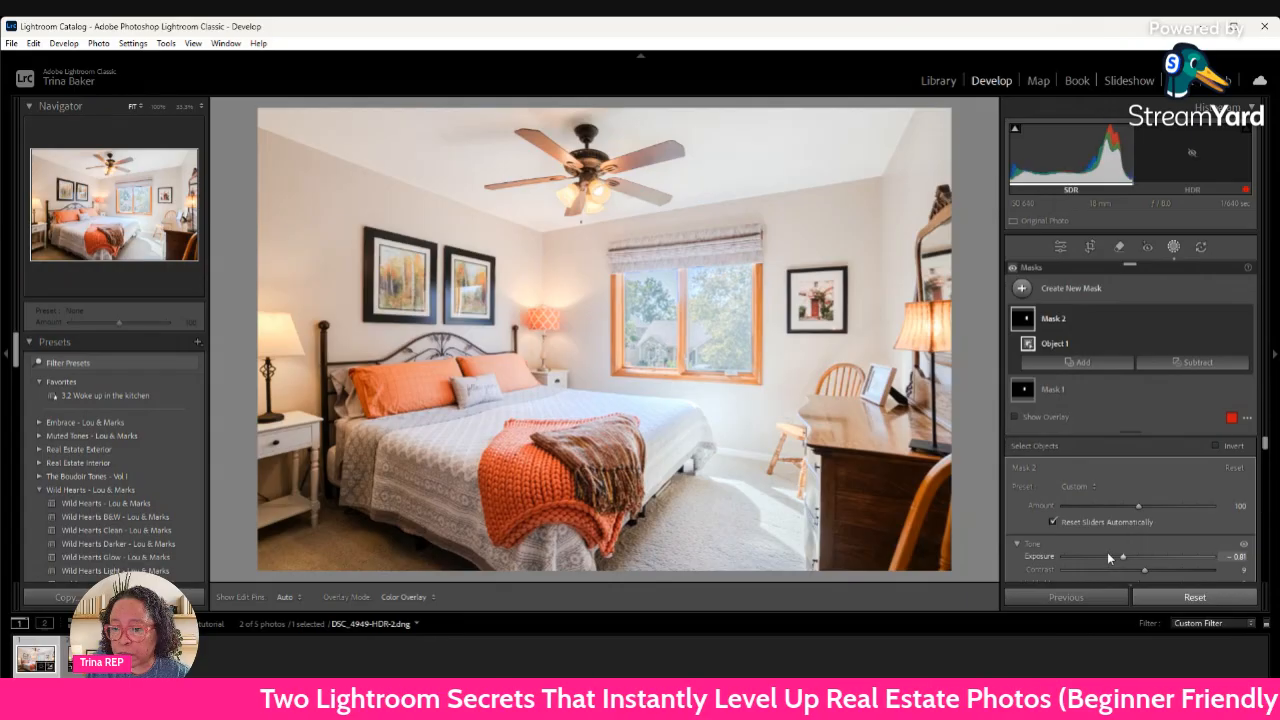
left_click_drag(1118, 556, 1115, 556)
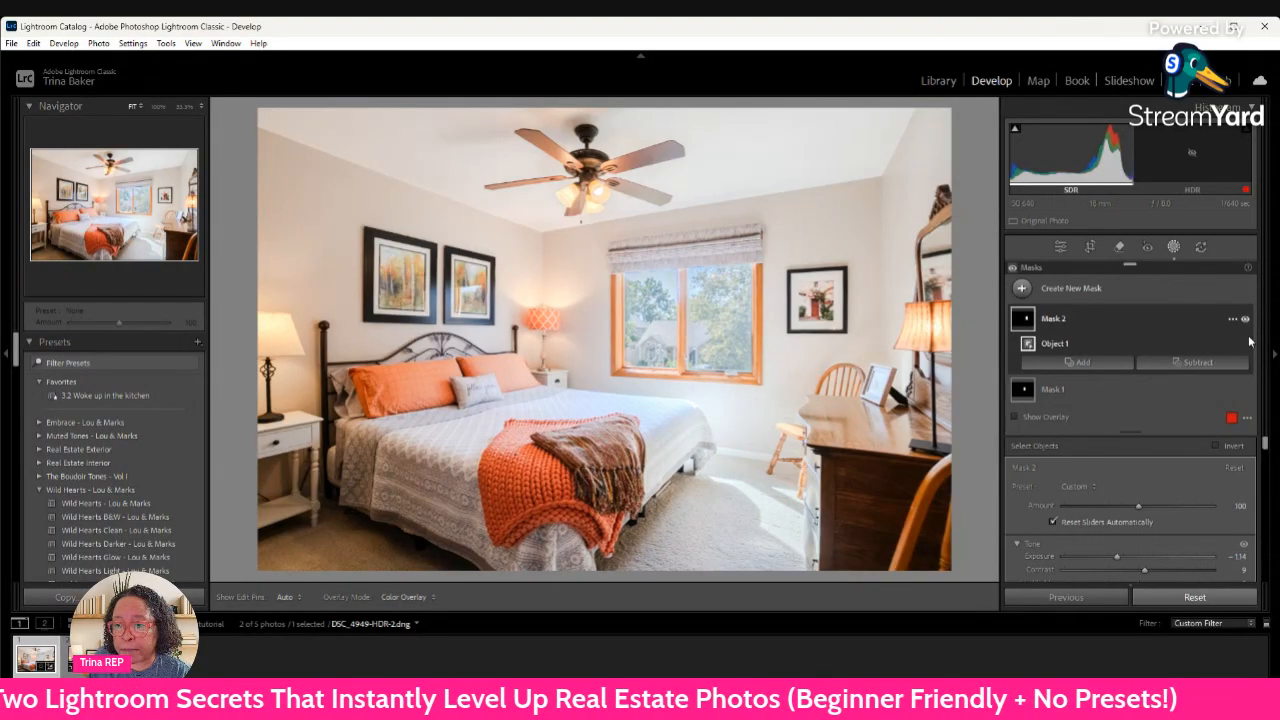
left_click_drag(1265, 442, 1266, 457)
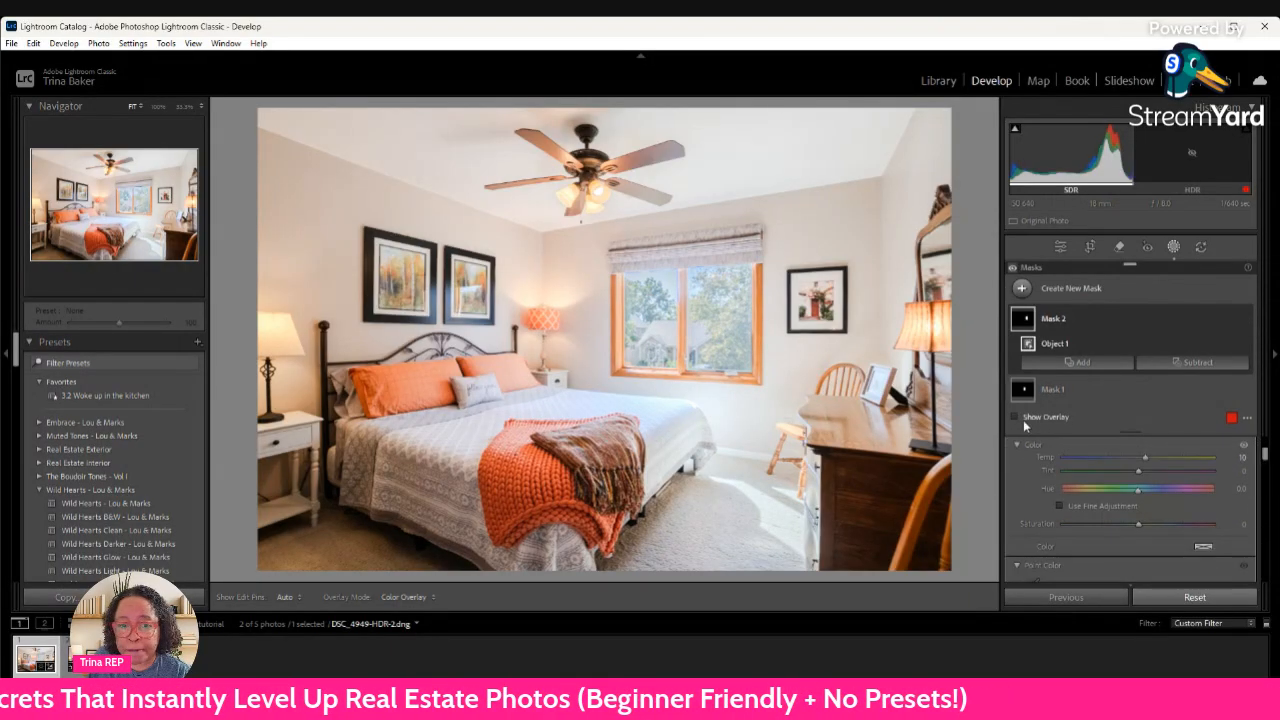
Leave masking for the basic edit controls and compare the photo side by side before and after editing
left_click(1118, 248)
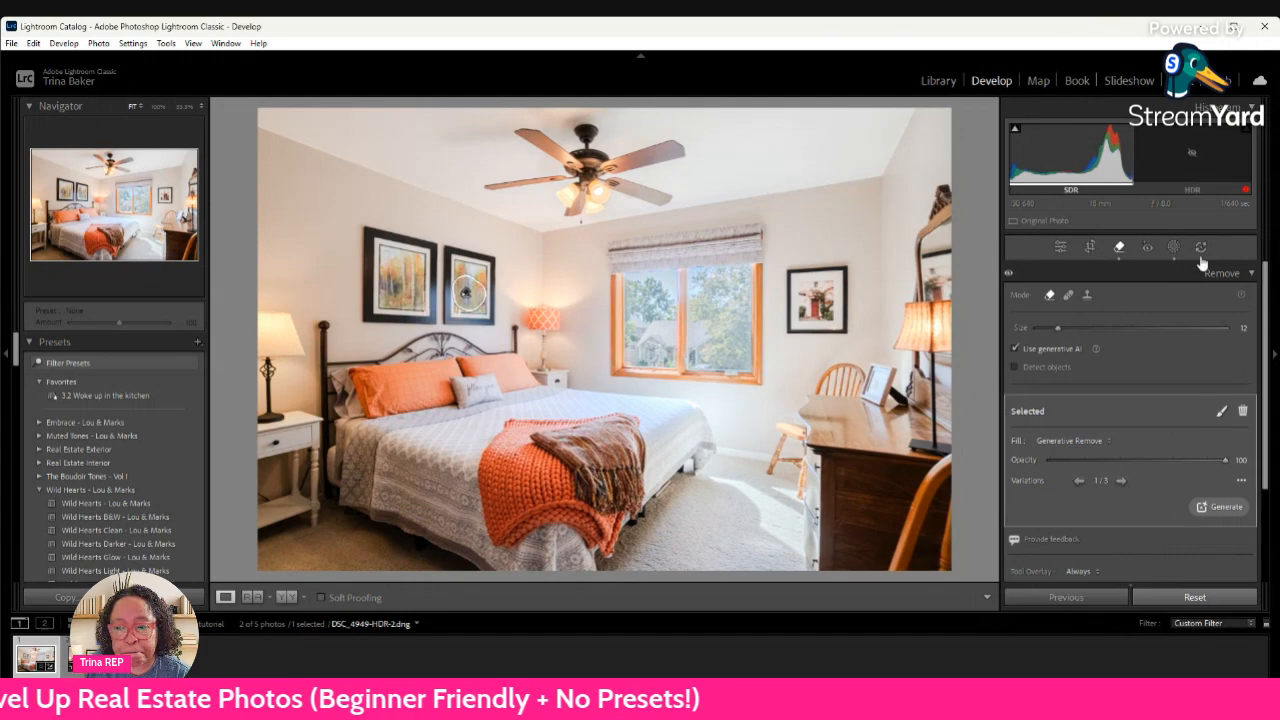
left_click(1060, 246)
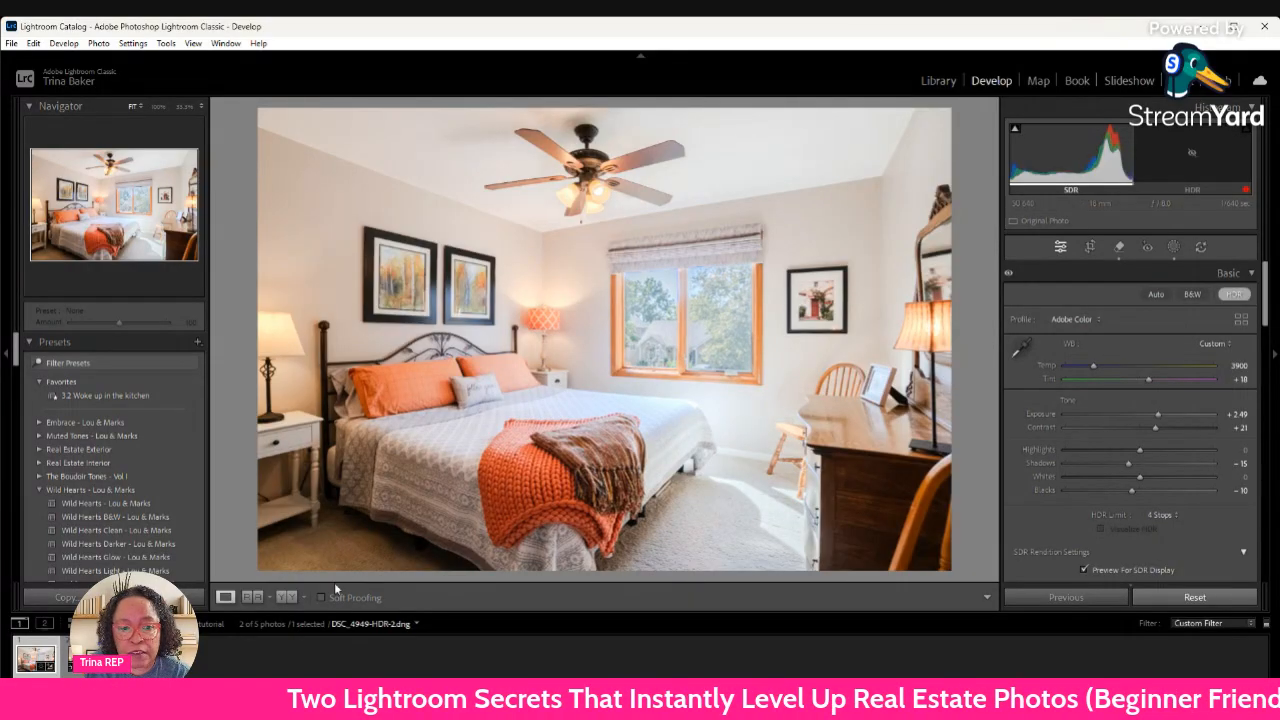
left_click(285, 597)
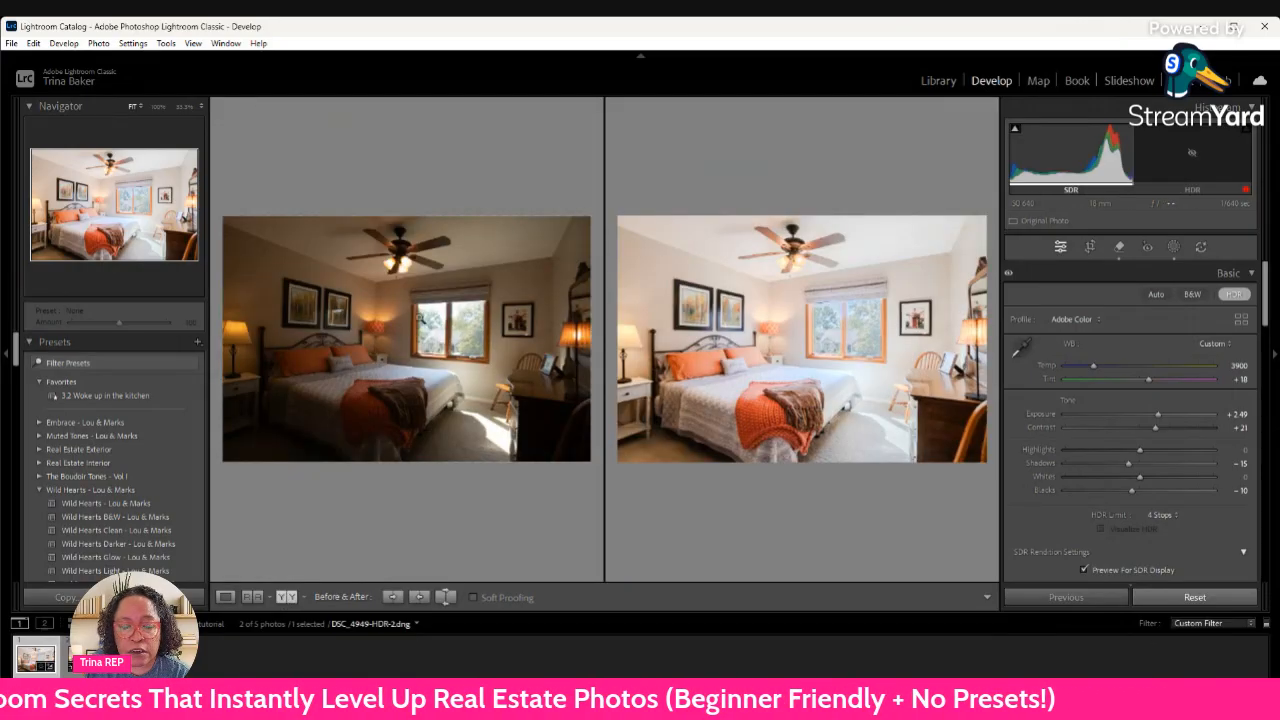